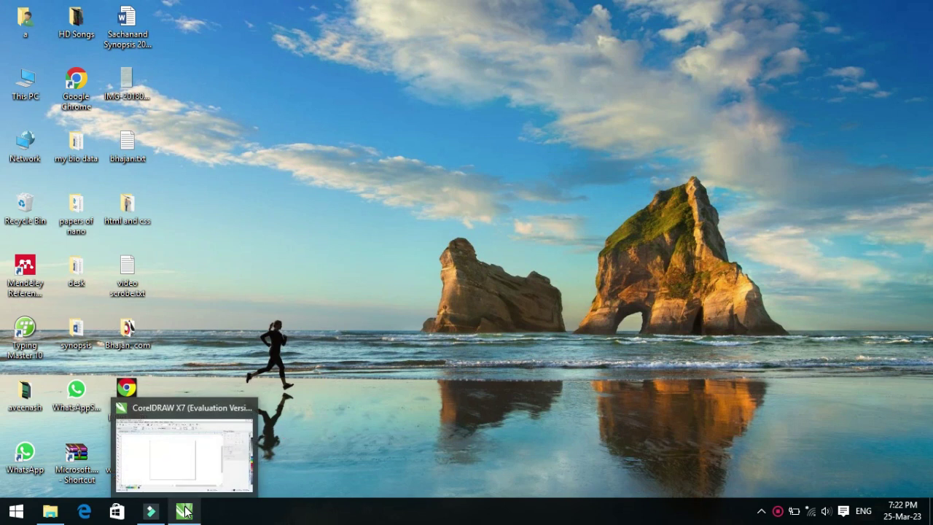
# Switch to CorelDRAW and draw a tall, narrow rectangle about 1.5 by 7.25 inches on the page.
pyautogui.click(182, 485)
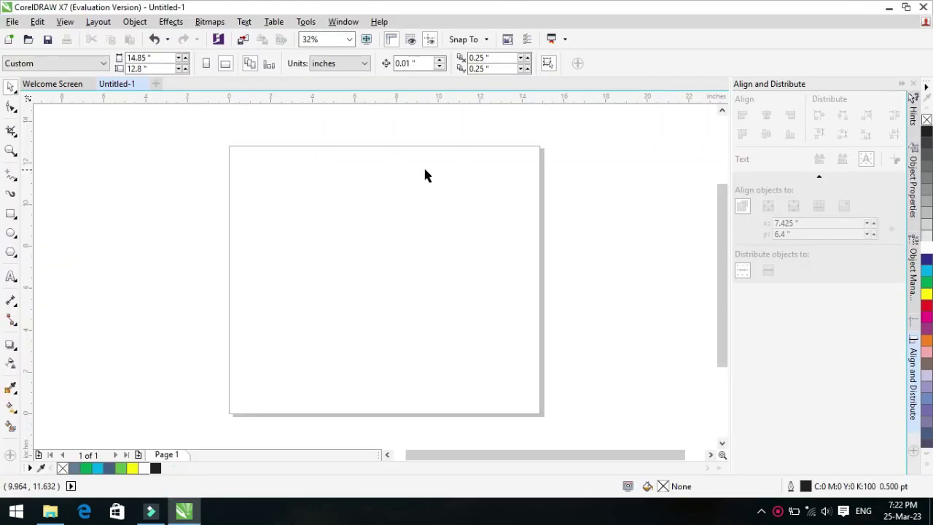
pyautogui.click(12, 213)
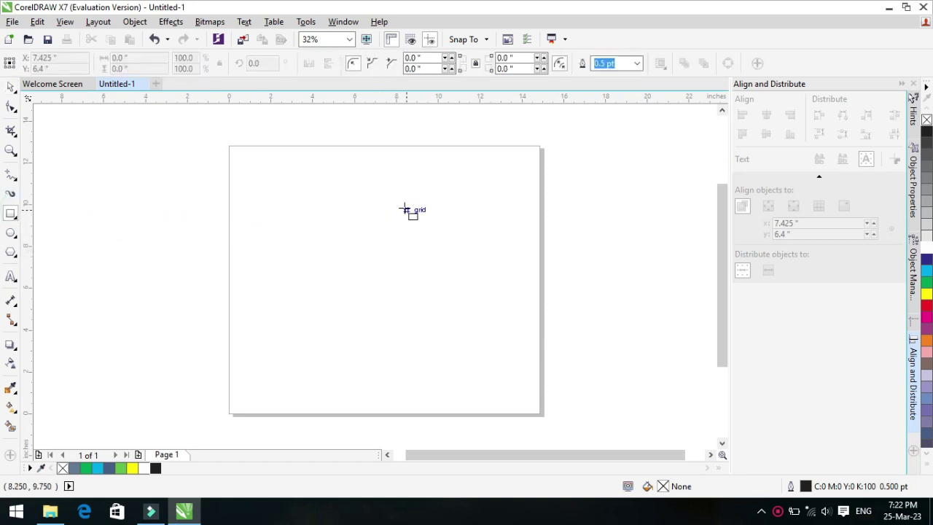
pyautogui.moveTo(411, 196); pyautogui.dragTo(446, 345)
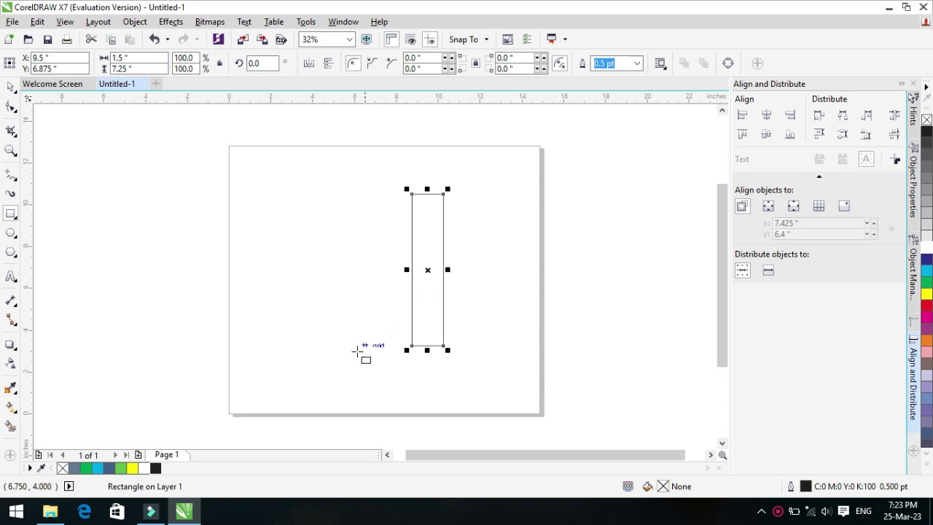
# Create a filled copy of the rectangle with the Smart Fill tool and colour it black.
pyautogui.click(12, 429)
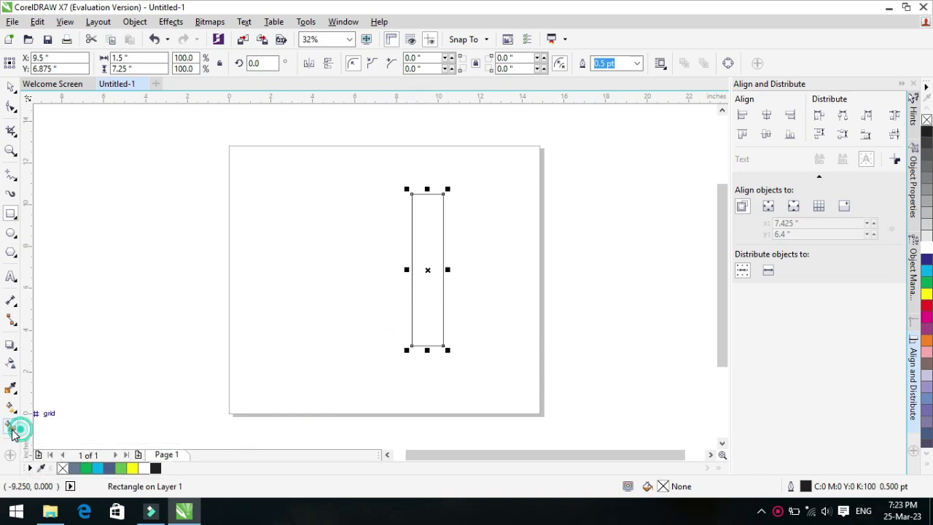
pyautogui.click(428, 295)
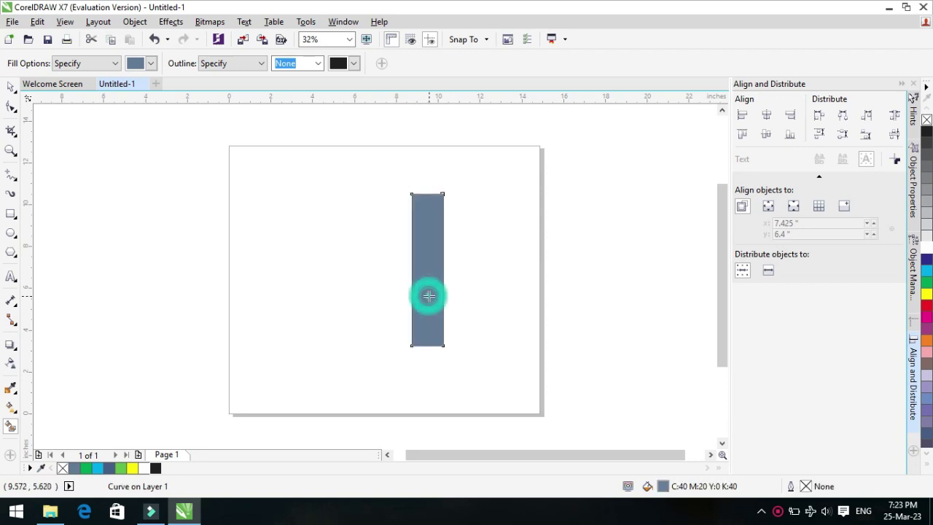
pyautogui.doubleClick(155, 470)
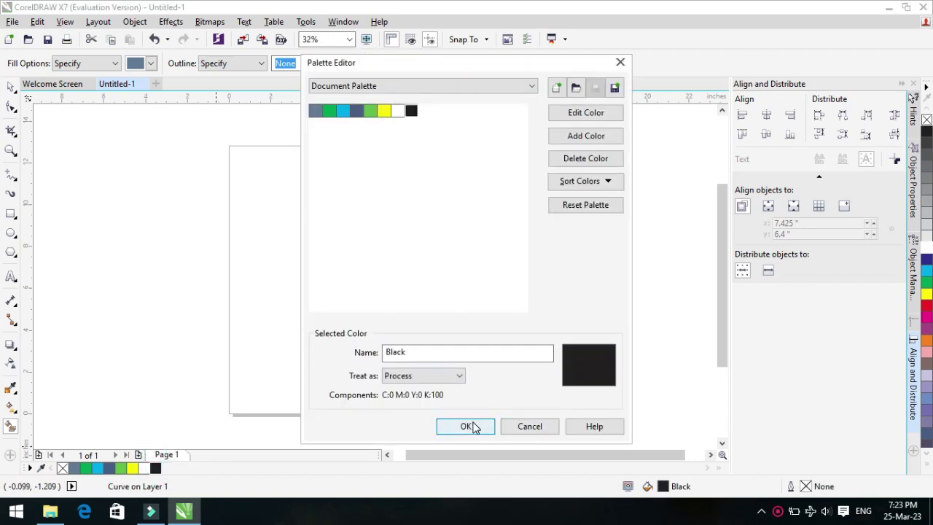
pyautogui.click(470, 426)
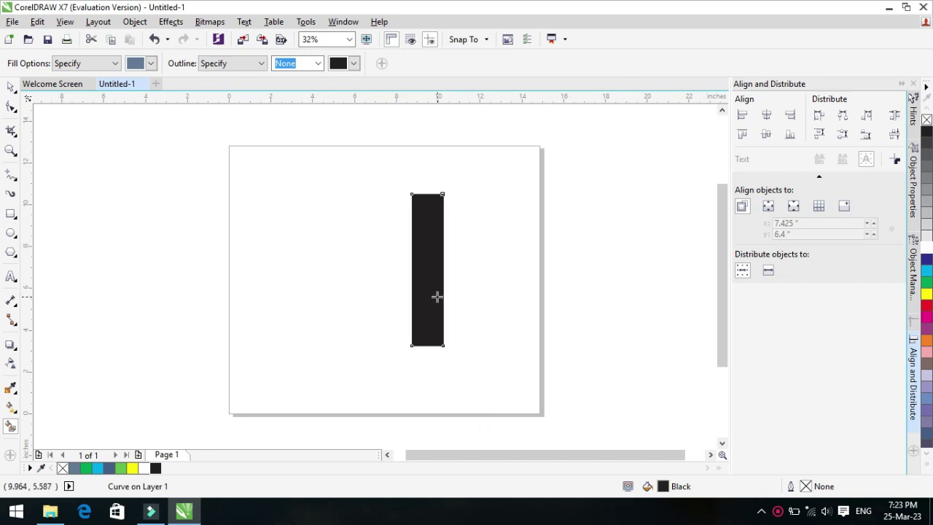
# Move the black bar slightly aside and delete the original unfilled rectangle underneath it.
pyautogui.click(11, 87)
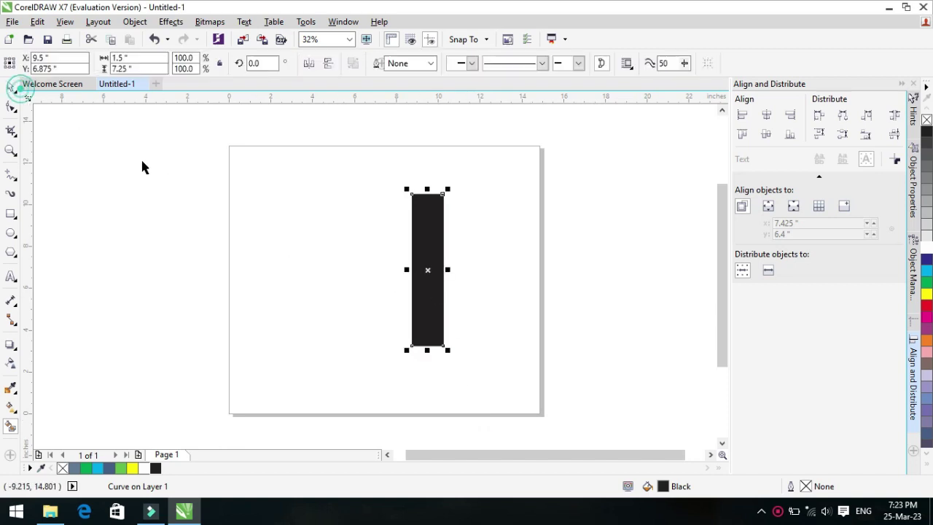
pyautogui.moveTo(435, 292)
pyautogui.mouseDown()
pyautogui.moveTo(396, 287)
pyautogui.moveTo(433, 308)
pyautogui.moveTo(451, 288)
pyautogui.mouseUp()
pyautogui.click(428, 291)
pyautogui.press('Delete')
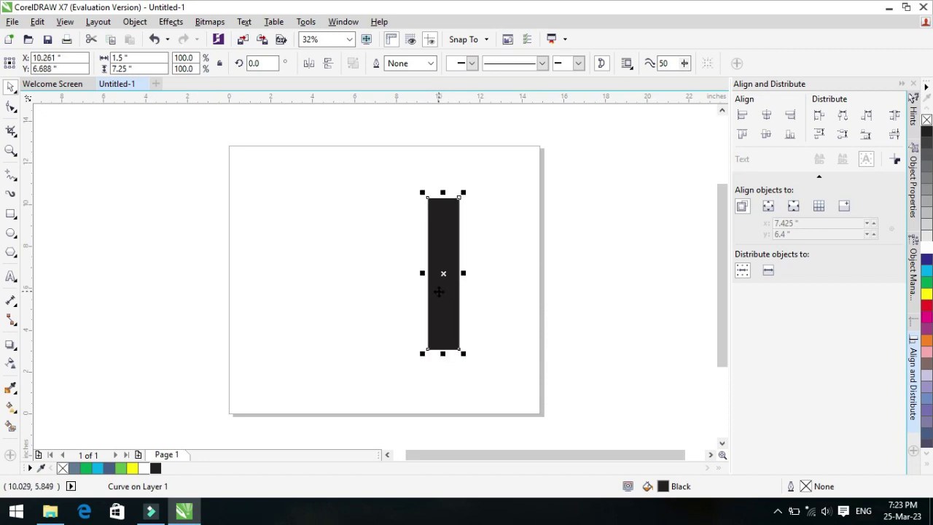
# Copy the black bar to its left and repeat the duplication to make a row of three bars.
pyautogui.moveTo(433, 292); pyautogui.dragTo(410, 304)
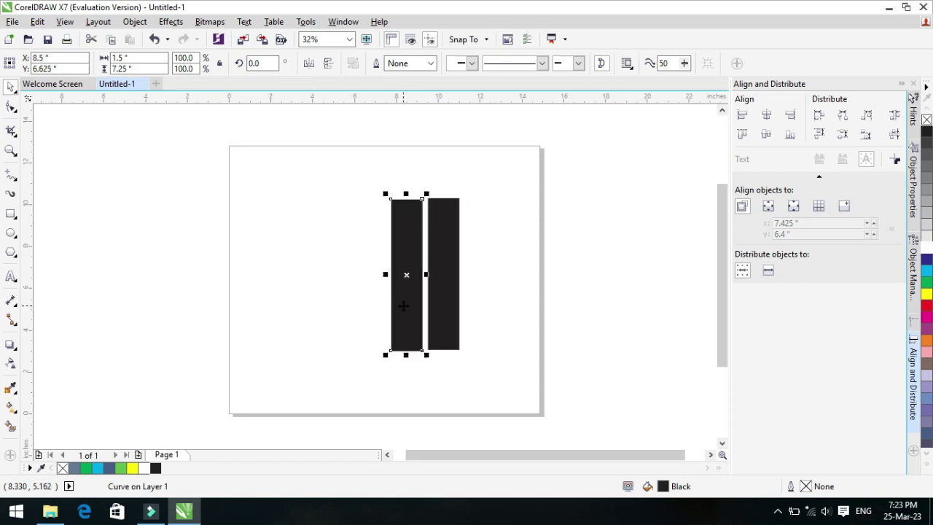
pyautogui.hotkey('ctrl', 'r')
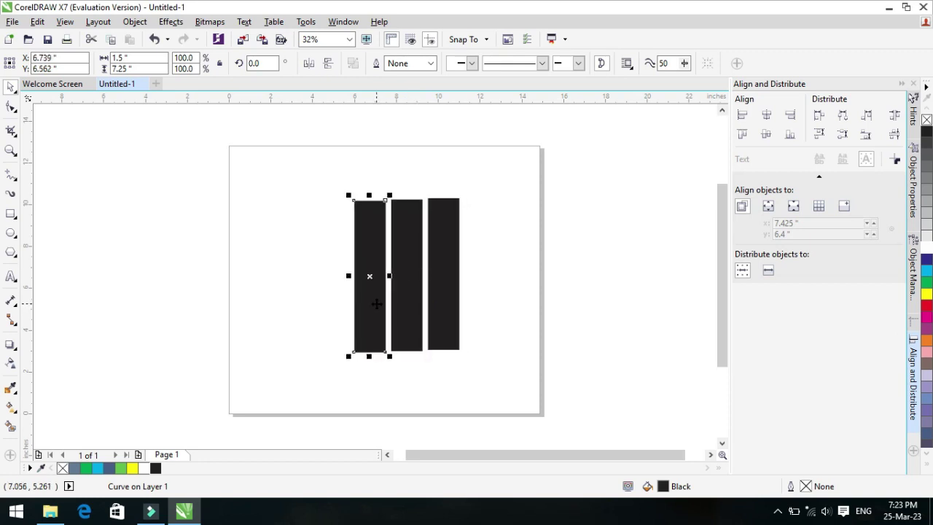
# Nudge the rightmost bar outward and slightly down to X 10.371", Y 6.648" to widen its gap.
pyautogui.click(445, 318)
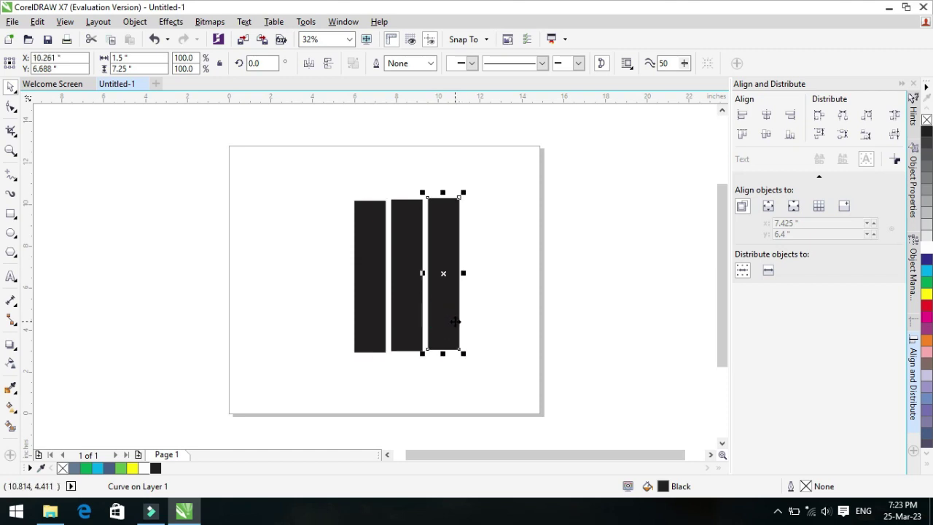
pyautogui.press('Right')
pyautogui.press('Right')
pyautogui.press('Right')
pyautogui.press('Right')
pyautogui.press('Right')
pyautogui.press('Right')
pyautogui.press('Right')
pyautogui.press('Right')
pyautogui.press('Right')
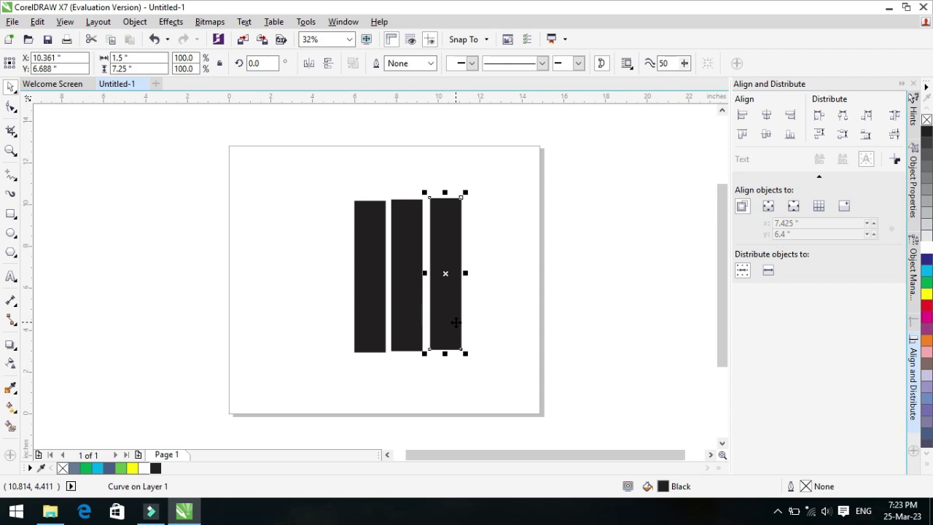
pyautogui.press('Down')
pyautogui.press('Right')
pyautogui.press('Right')
pyautogui.press('Right')
pyautogui.press('Right')
pyautogui.press('Right')
pyautogui.press('Right')
pyautogui.press('Right')
pyautogui.press('Right')
pyautogui.press('Right')
pyautogui.press('Right')
pyautogui.press('Right')
pyautogui.press('Right')
pyautogui.press('Right')
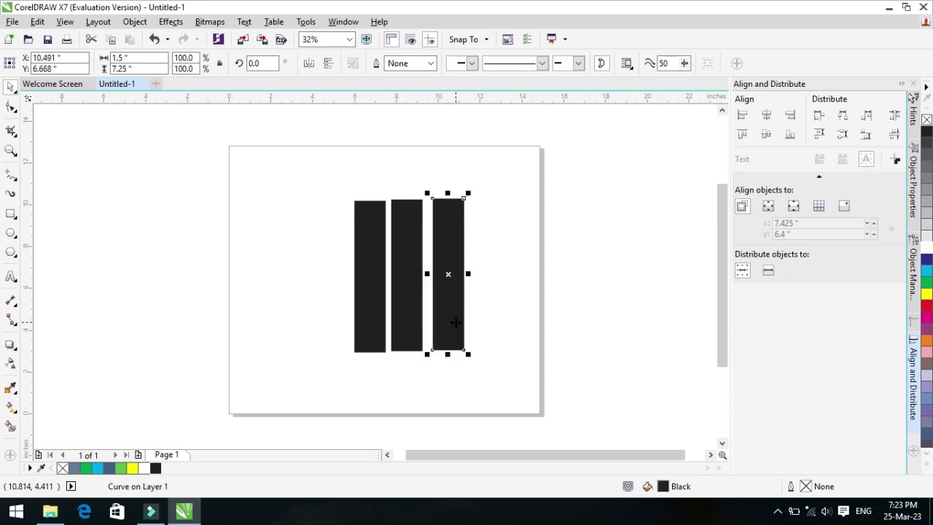
pyautogui.press('Left')
pyautogui.press('Left')
pyautogui.press('Left')
pyautogui.press('Left')
pyautogui.press('Left')
pyautogui.press('Left')
pyautogui.press('Left')
pyautogui.press('Left')
pyautogui.press('Left')
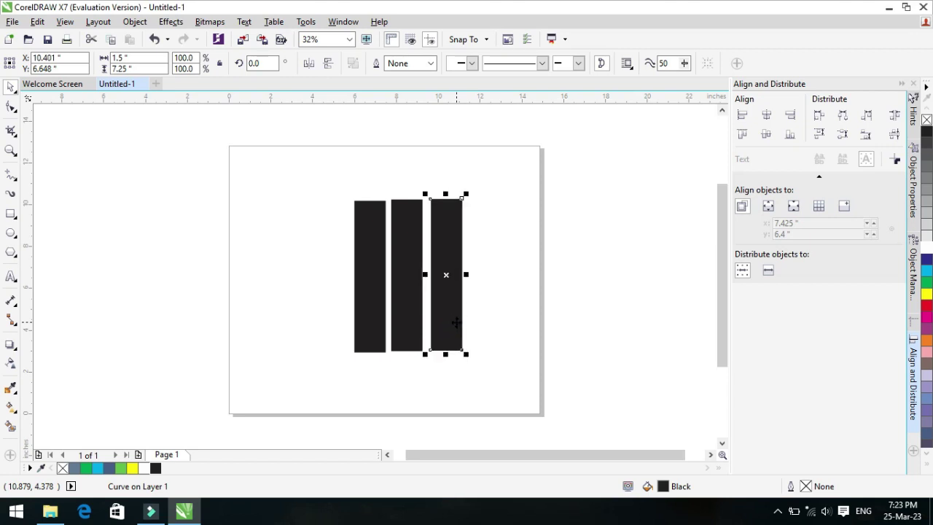
pyautogui.press('Left')
pyautogui.press('Left')
pyautogui.press('Left')
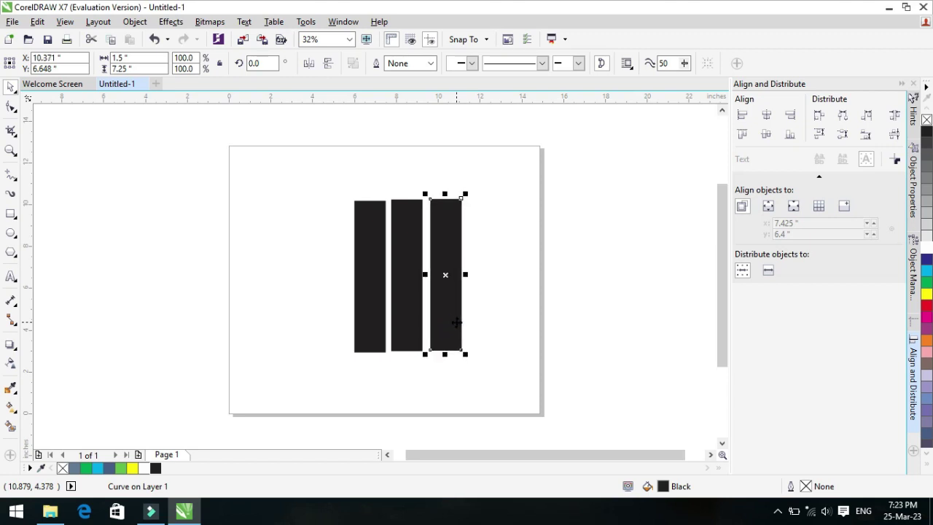
# Nudge the leftmost bar outward to X 6.629" to match the gap on the other side.
pyautogui.click(376, 324)
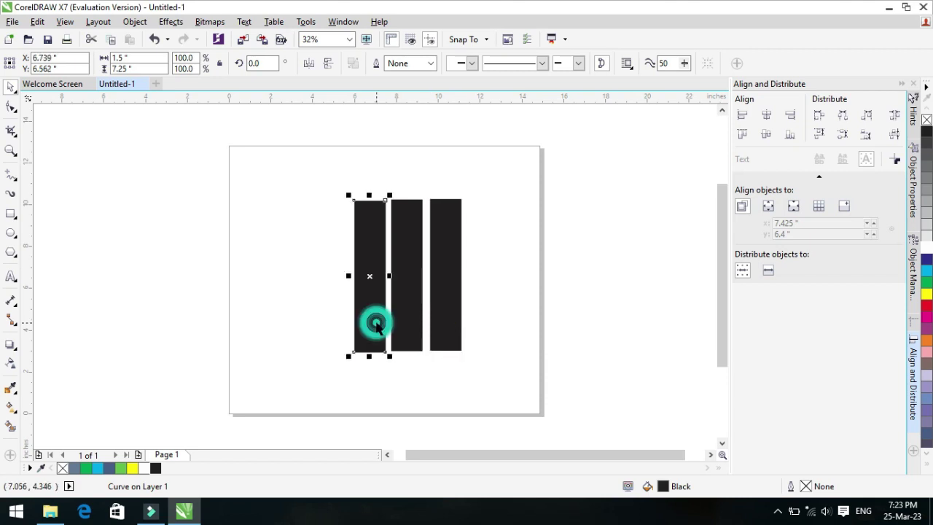
pyautogui.press('Left')
pyautogui.press('Left')
pyautogui.press('Left')
pyautogui.press('Left')
pyautogui.press('Left')
pyautogui.press('Left')
pyautogui.press('Left')
pyautogui.press('Left')
pyautogui.press('Left')
pyautogui.press('Left')
pyautogui.press('Left')
pyautogui.press('Left')
pyautogui.press('Left')
pyautogui.press('Left')
pyautogui.press('Left')
pyautogui.press('Left')
pyautogui.press('Right')
pyautogui.press('Right')
pyautogui.press('Right')
pyautogui.press('Right')
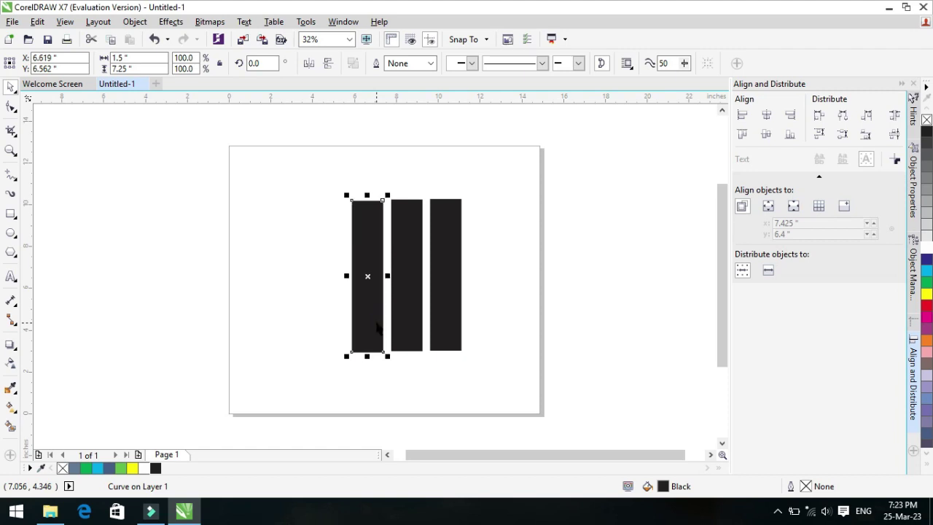
pyautogui.press('Right')
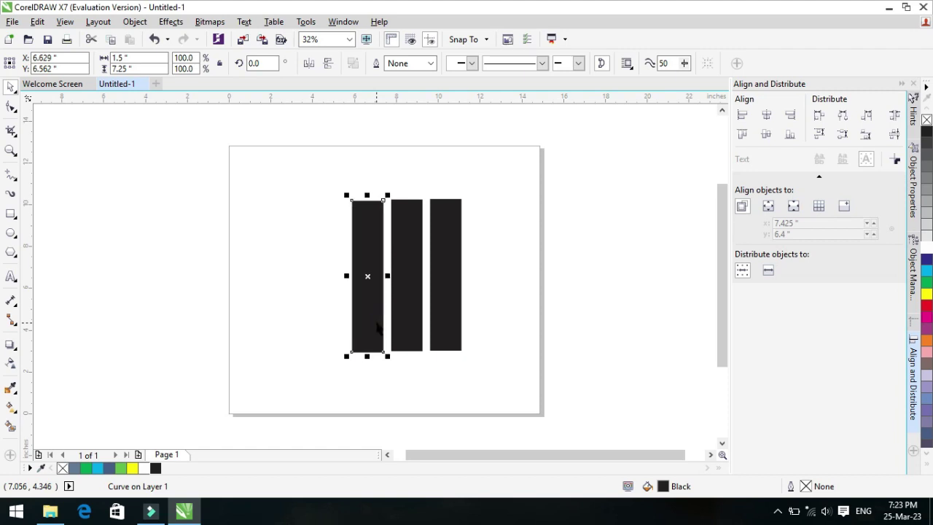
# Place a horizontal guideline at Y 10.25" along the bars' top edges and raise the leftmost bar to meet it.
pyautogui.click(302, 210)
pyautogui.moveTo(382, 98); pyautogui.dragTo(415, 198)
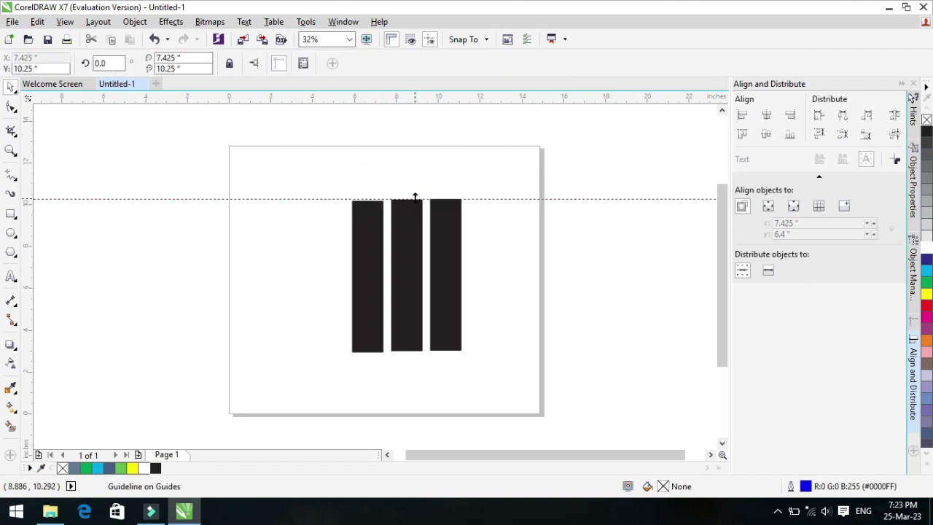
pyautogui.click(370, 233)
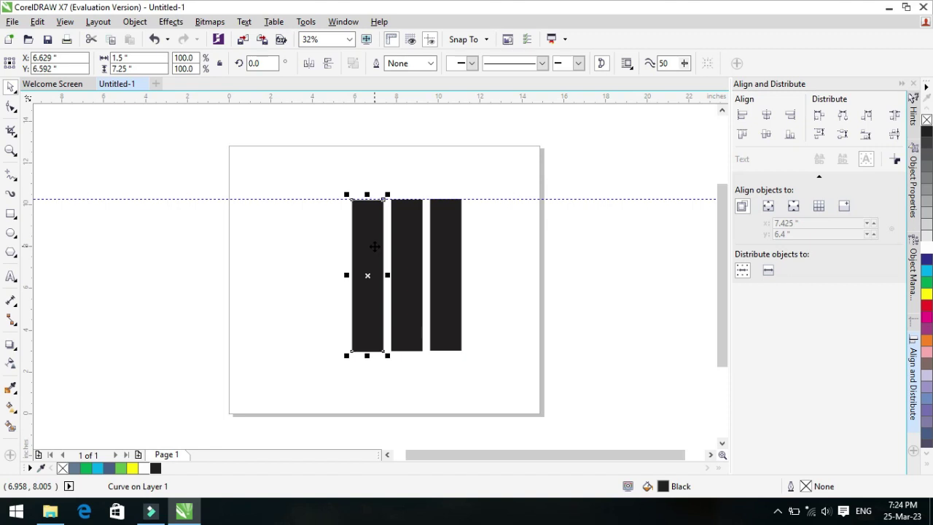
pyautogui.press('Up')
pyautogui.press('Down')
# Delete the horizontal guideline above the bars.
pyautogui.click(307, 198)
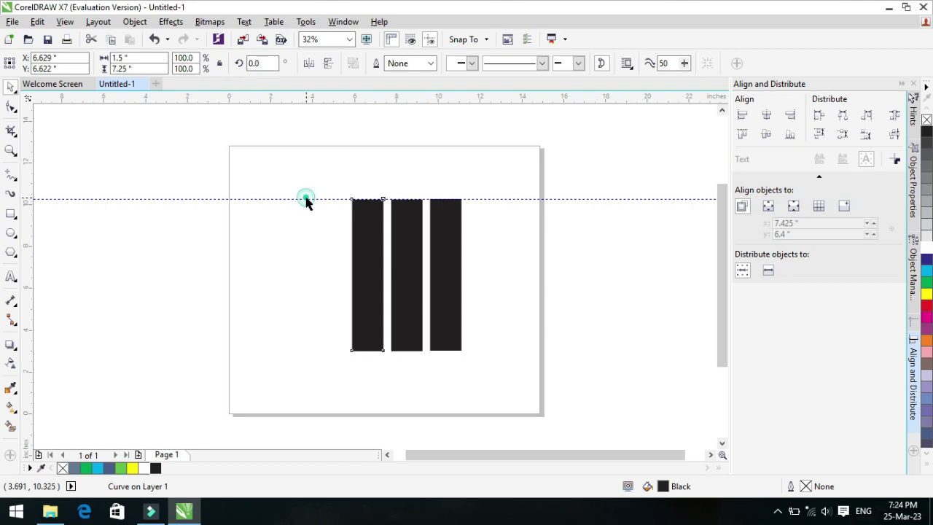
pyautogui.click(307, 199)
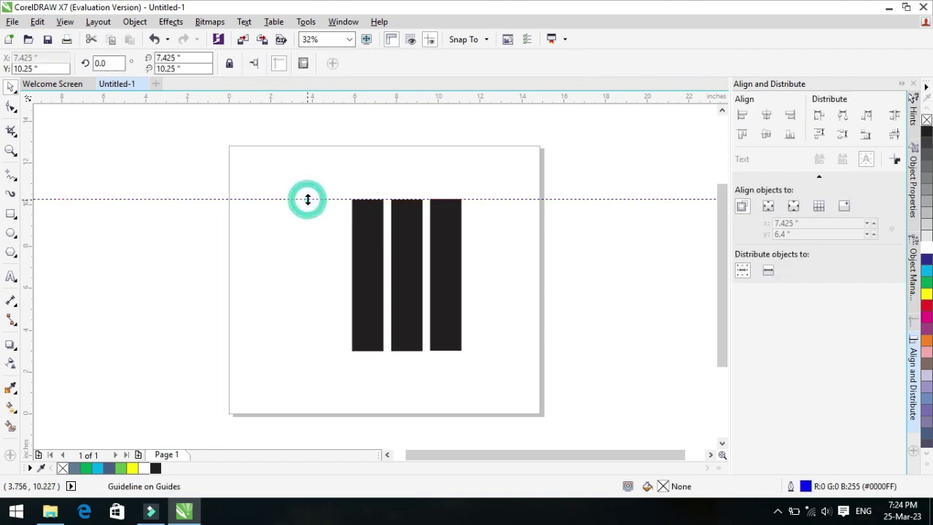
pyautogui.press('Delete')
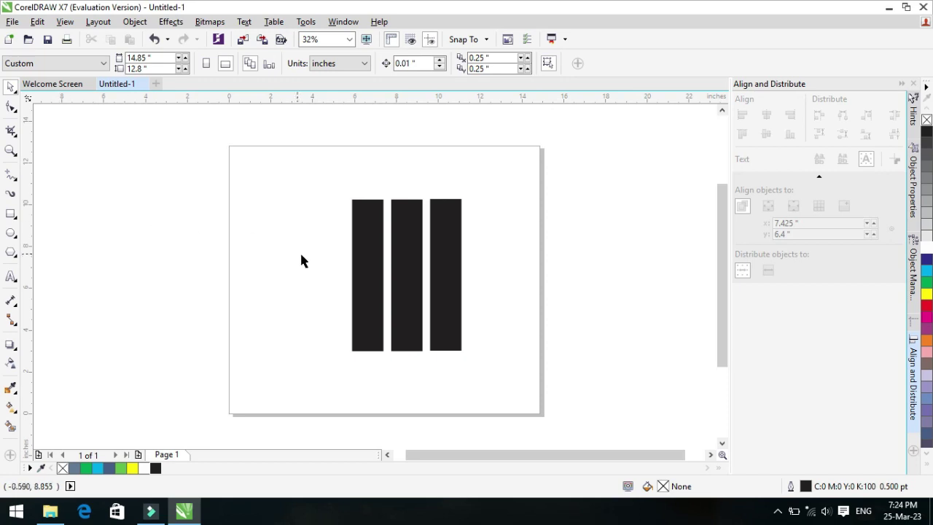
# Select all three black bars and group them.
pyautogui.click(370, 286)
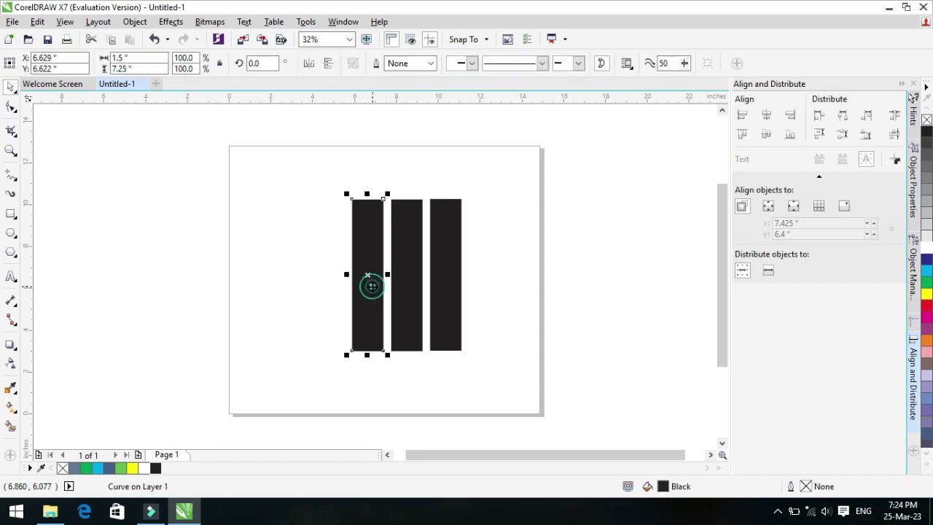
pyautogui.keyDown('shift'); pyautogui.click(414, 291); pyautogui.keyUp('shift')
pyautogui.keyDown('shift'); pyautogui.click(440, 288); pyautogui.keyUp('shift')
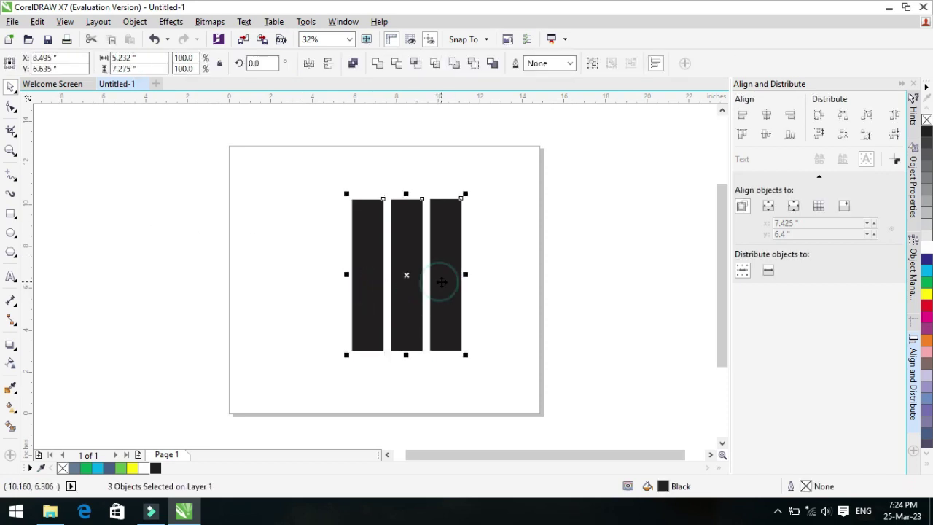
pyautogui.rightClick(297, 234)
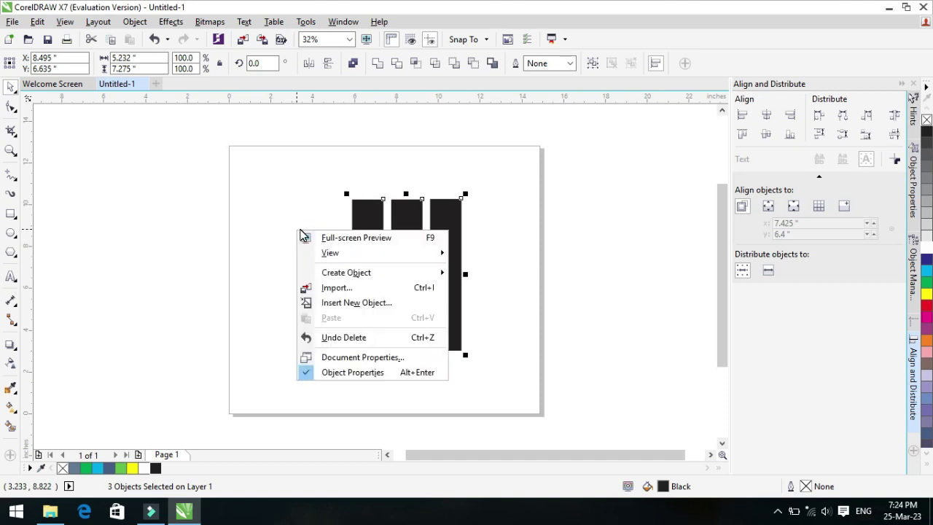
pyautogui.press('Escape')
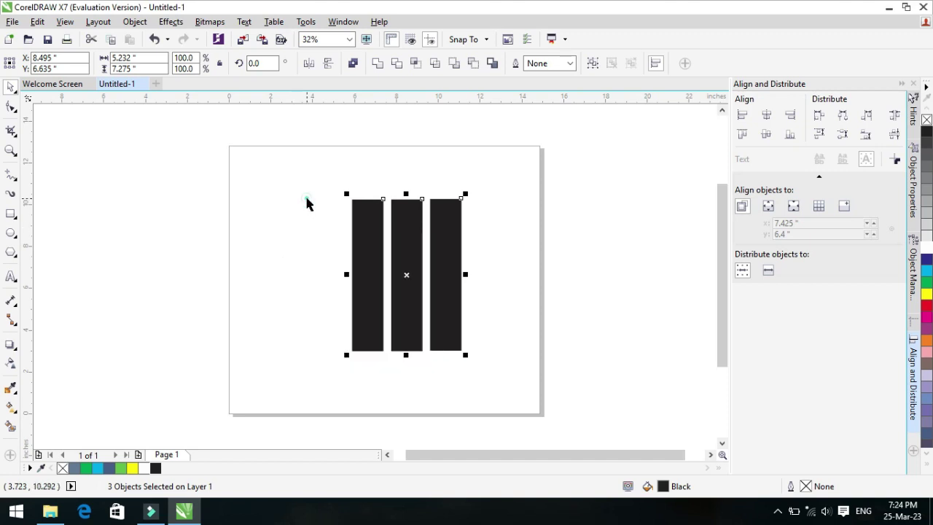
pyautogui.hotkey('ctrl', 'g')
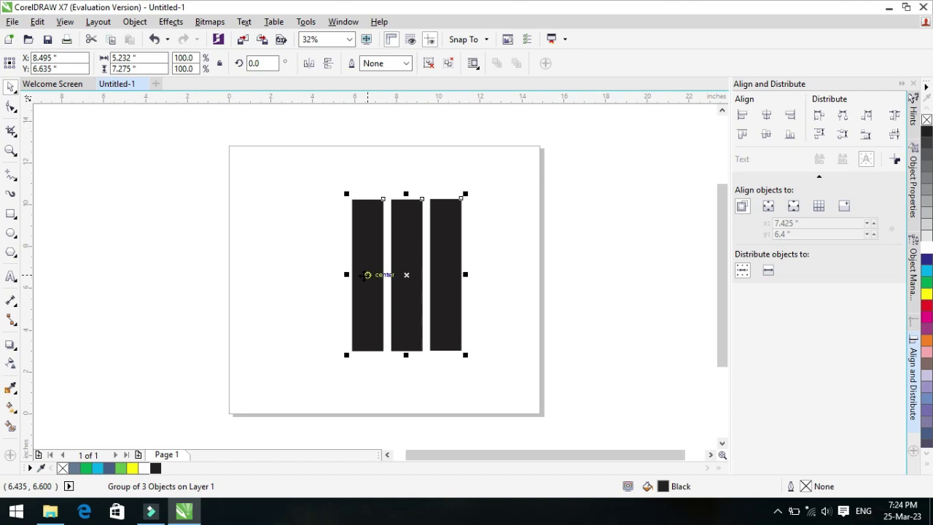
# Rotate the bar group counterclockwise to about 42.7 degrees, reposition it near the middle of the page, and deselect it.
pyautogui.moveTo(406, 301)
pyautogui.mouseDown()
pyautogui.moveTo(369, 292)
pyautogui.moveTo(398, 298)
pyautogui.mouseUp()
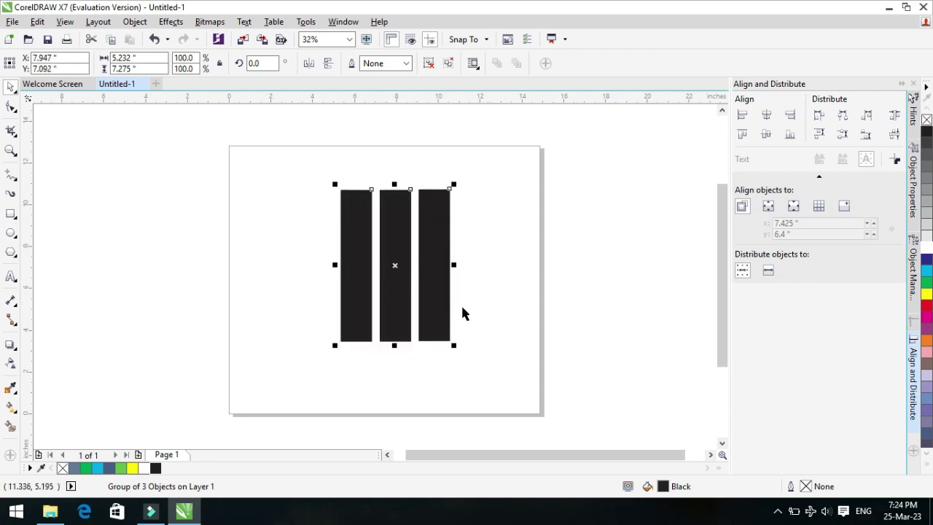
pyautogui.click(398, 274)
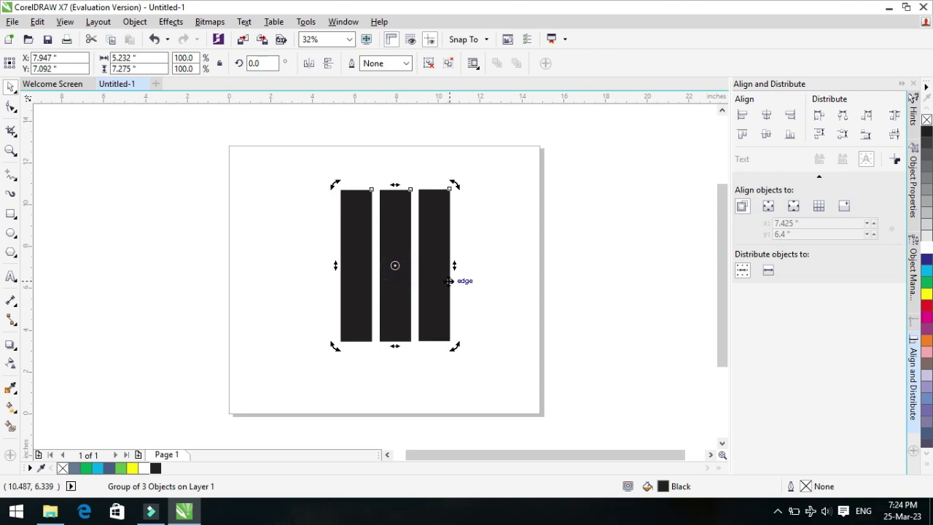
pyautogui.moveTo(452, 347); pyautogui.dragTo(496, 293)
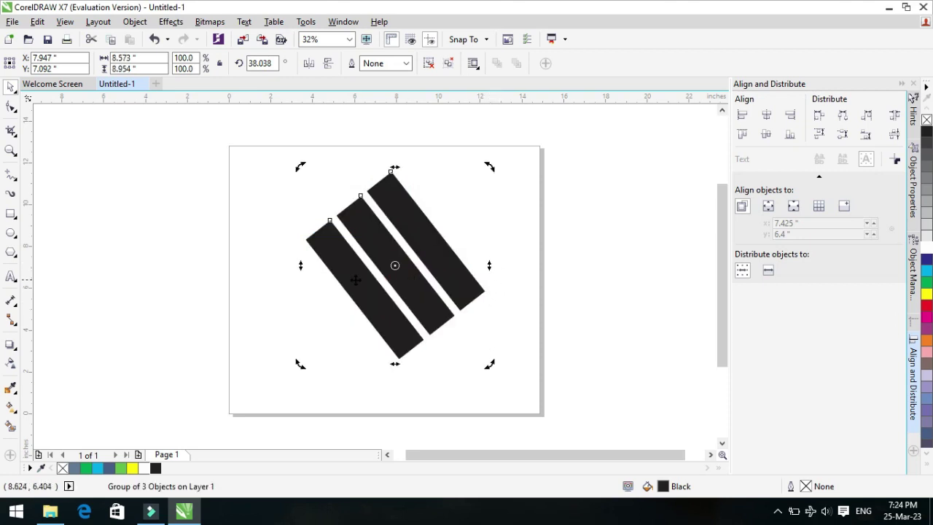
pyautogui.moveTo(410, 276); pyautogui.dragTo(421, 302)
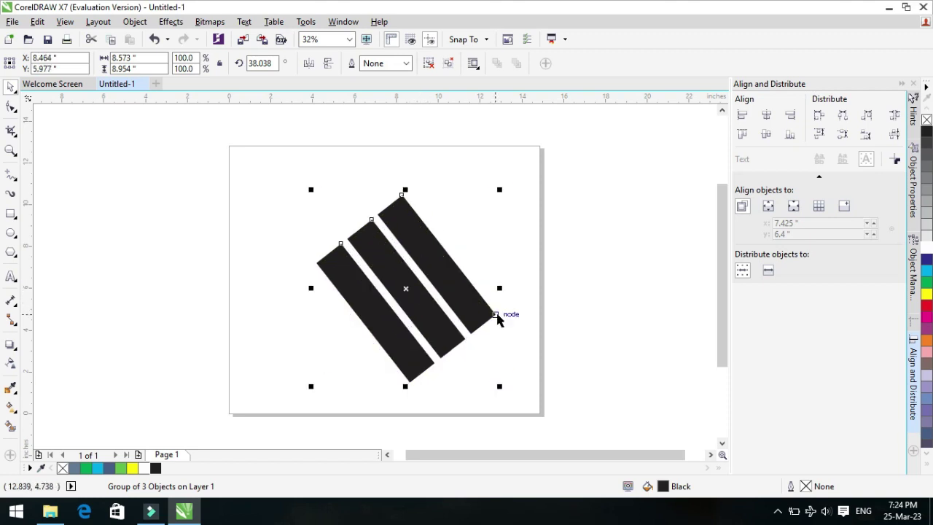
pyautogui.click(460, 299)
pyautogui.moveTo(503, 191); pyautogui.dragTo(495, 179)
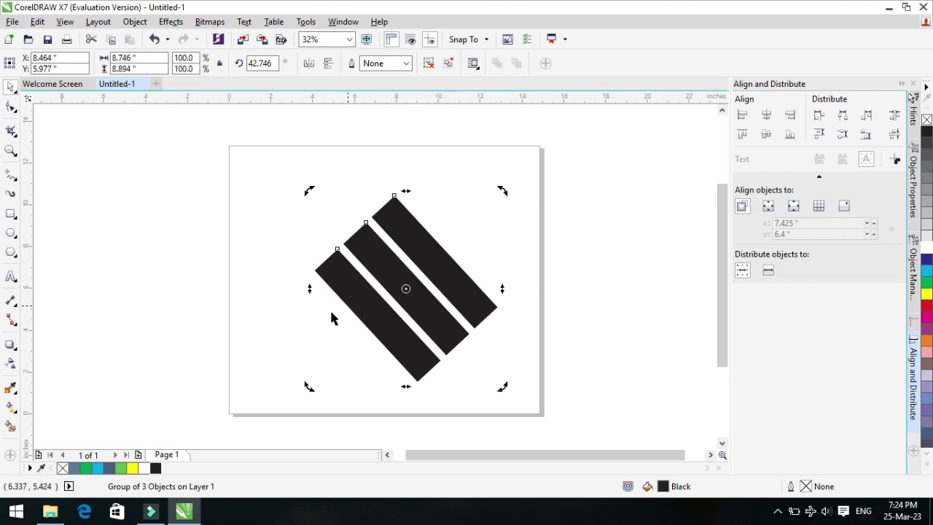
pyautogui.click(305, 317)
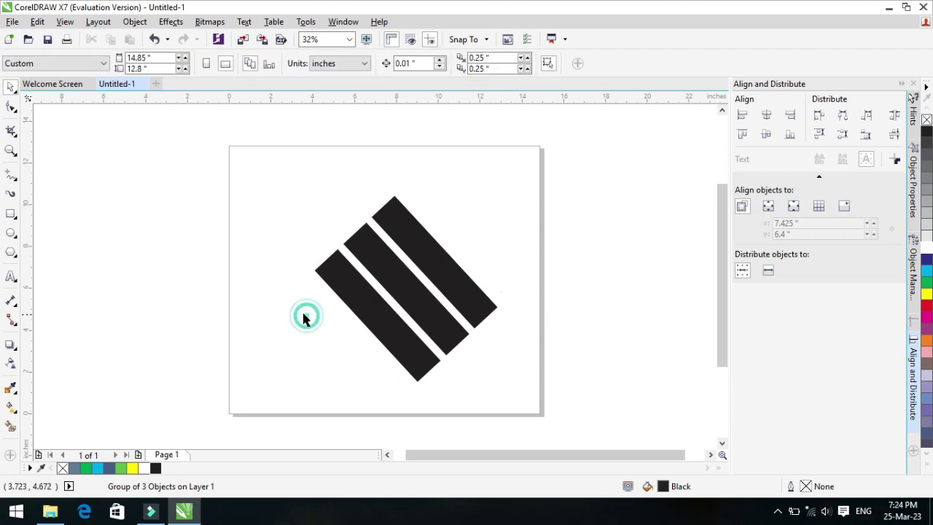
# Draw an 11.75 by 5.25 inch rectangle over the lower part of the diagonal bars and nudge it up to Y 3.615".
pyautogui.click(11, 212)
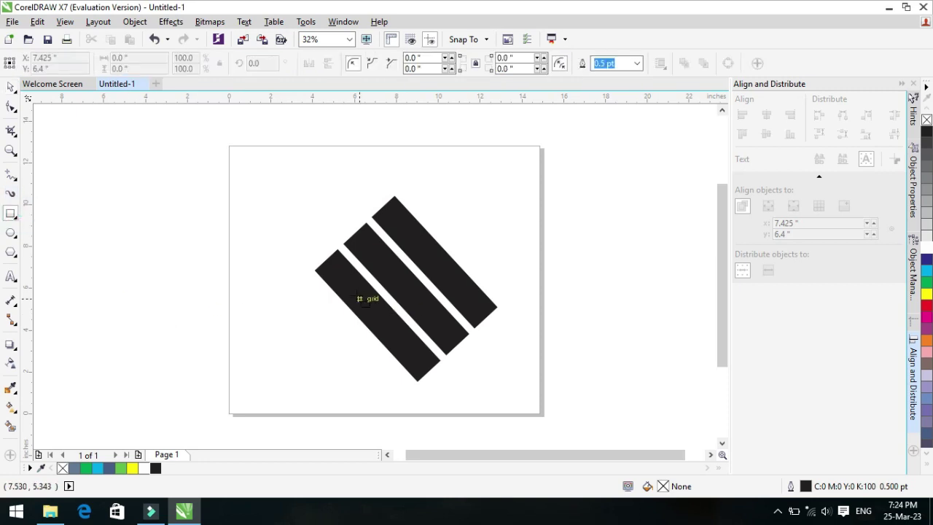
pyautogui.moveTo(297, 288); pyautogui.dragTo(543, 398)
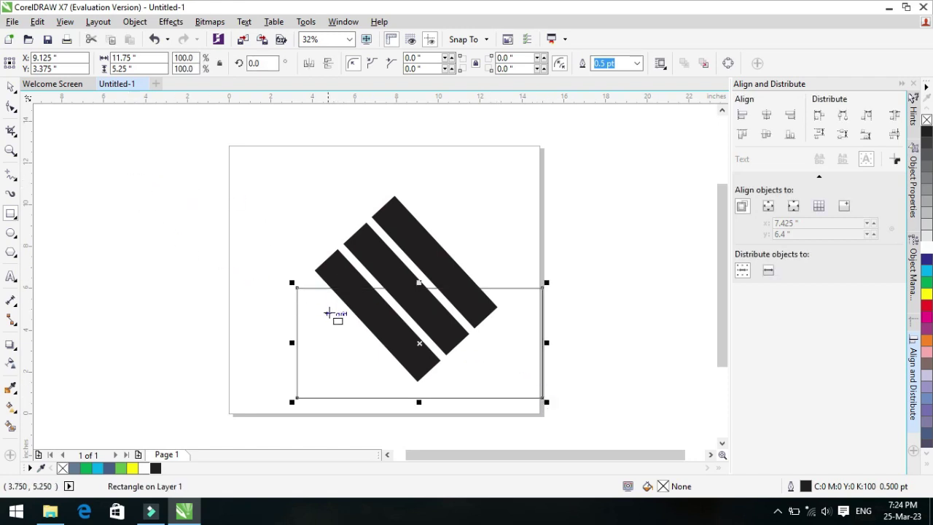
pyautogui.press('Up')
pyautogui.press('Up')
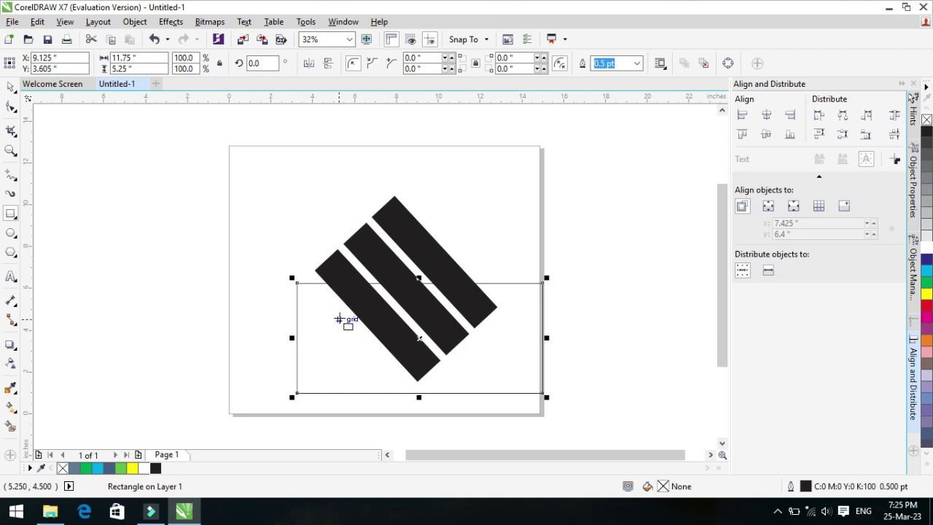
pyautogui.press('Up')
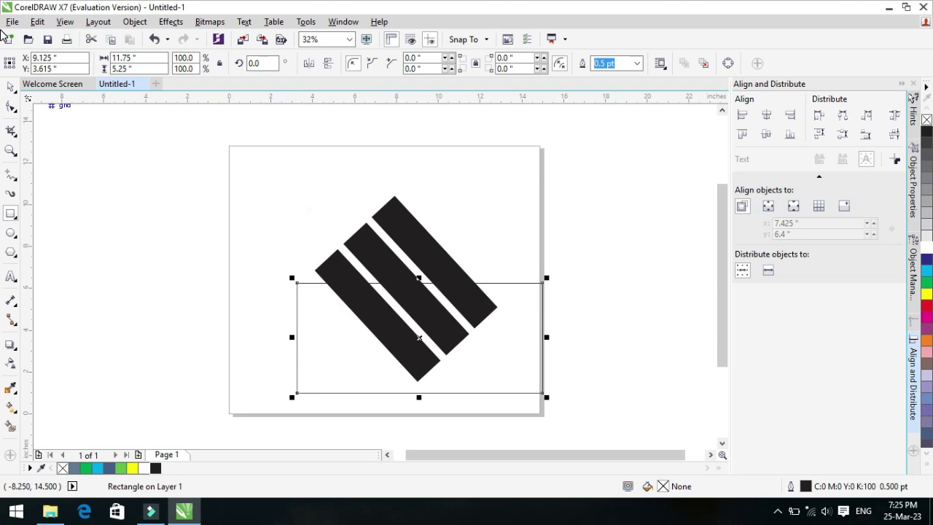
# Trim the lower part off the bar group using the overlapping rectangle, and delete the rectangle.
pyautogui.click(11, 89)
pyautogui.moveTo(246, 174); pyautogui.dragTo(584, 434)
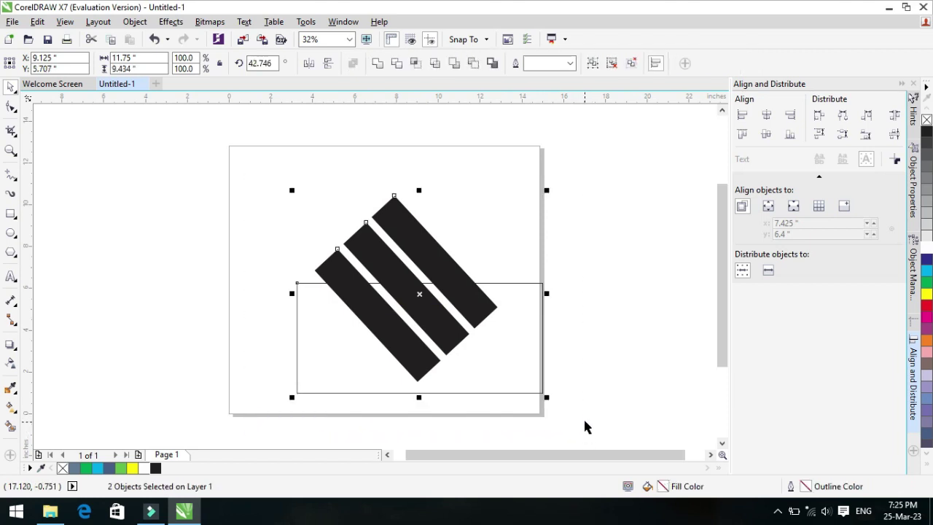
pyautogui.click(397, 66)
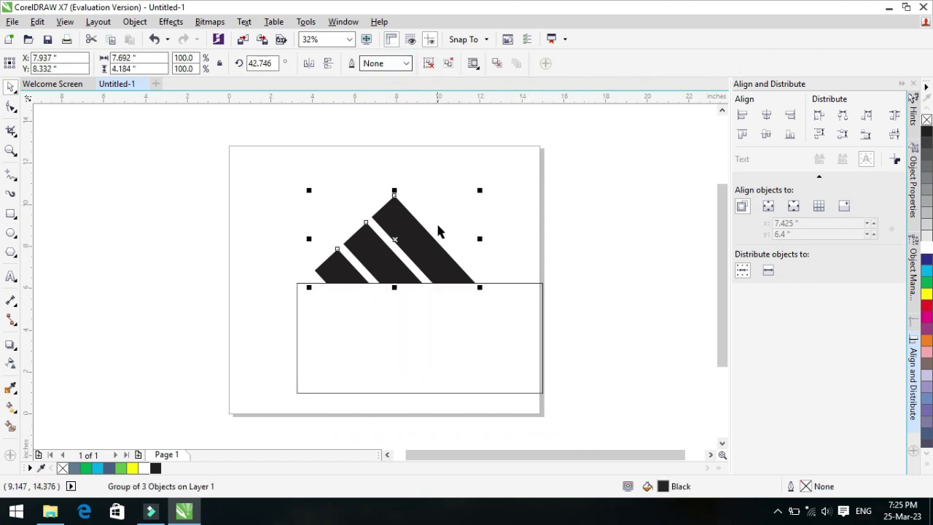
pyautogui.moveTo(429, 341); pyautogui.dragTo(406, 356)
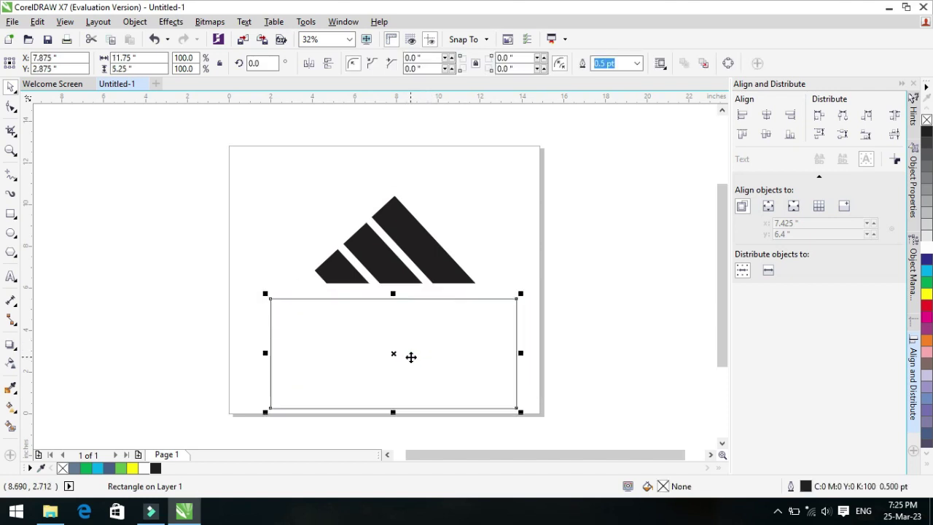
pyautogui.press('Delete')
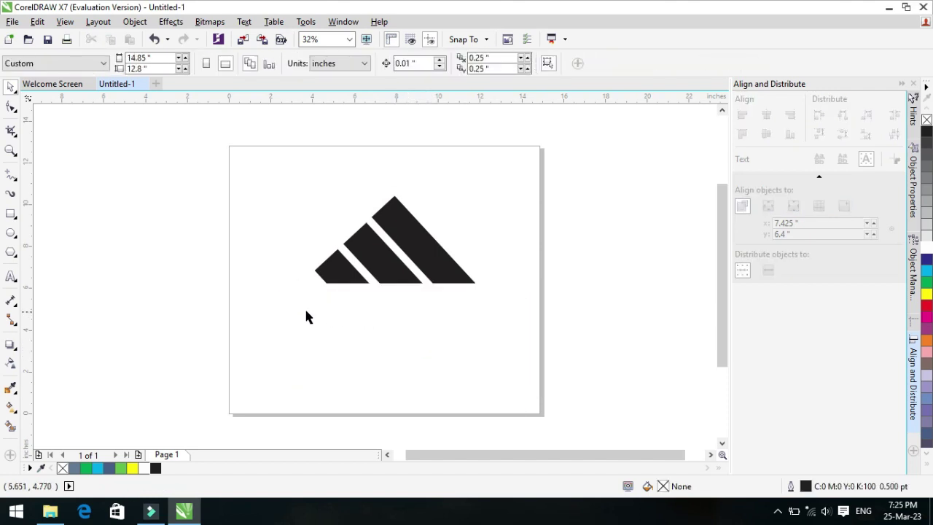
# Add the artistic text "adidas" just below the trimmed bars and enlarge it to about 147 pt.
pyautogui.click(11, 279)
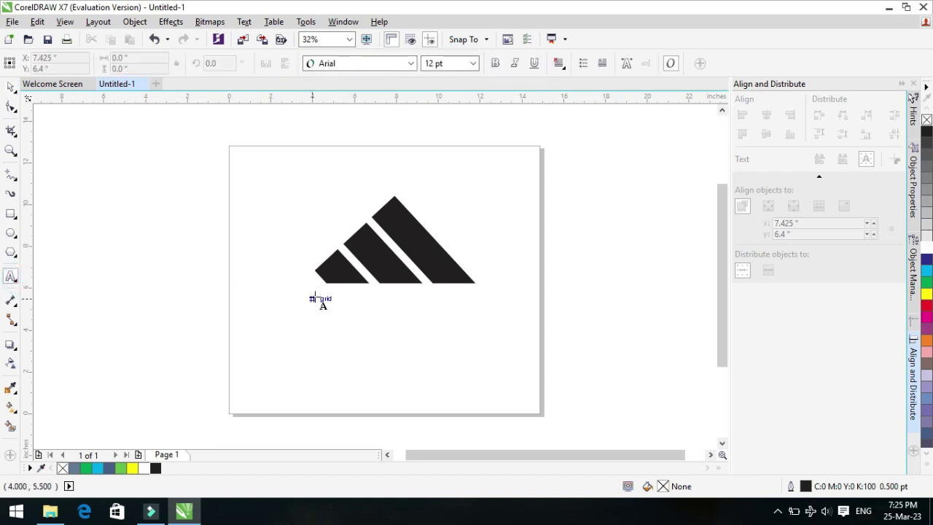
pyautogui.click(312, 299)
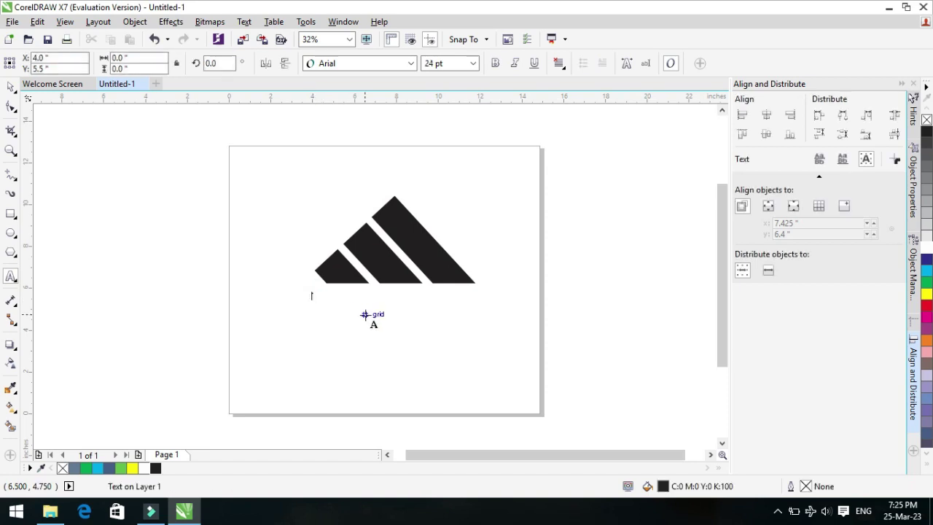
pyautogui.write('adidas')
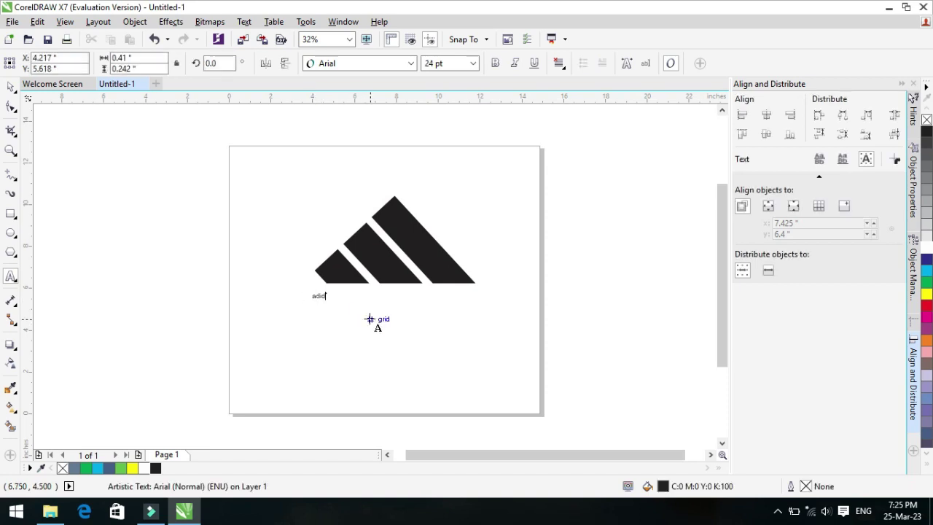
pyautogui.moveTo(338, 302); pyautogui.dragTo(466, 329)
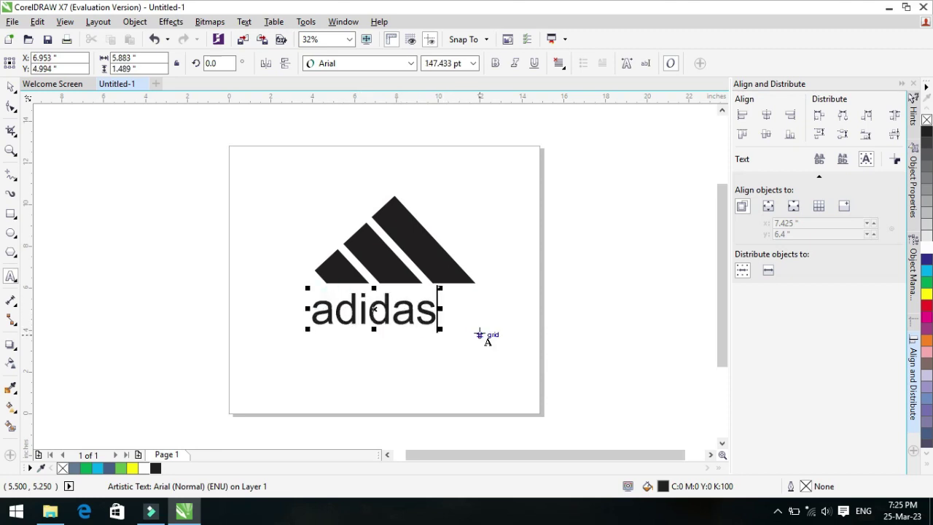
# Enlarge the adidas text to about 194 pt to match the bars' width and set its font to Britannic Bold.
pyautogui.moveTo(439, 330); pyautogui.dragTo(287, 323)
pyautogui.click(410, 64)
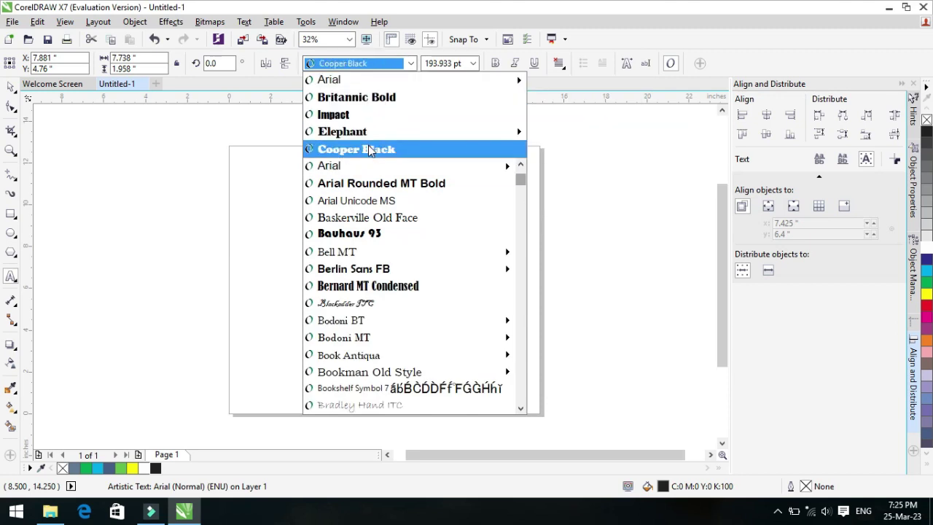
pyautogui.click(367, 95)
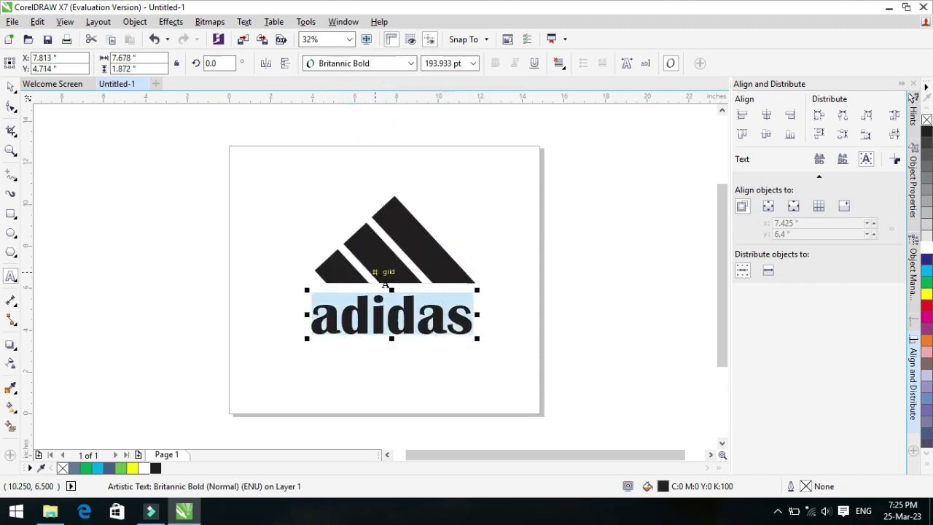
# Move the adidas text up close beneath the bars, nudge it right to X 7.849", and deselect it.
pyautogui.click(13, 86)
pyautogui.moveTo(419, 333); pyautogui.dragTo(420, 314)
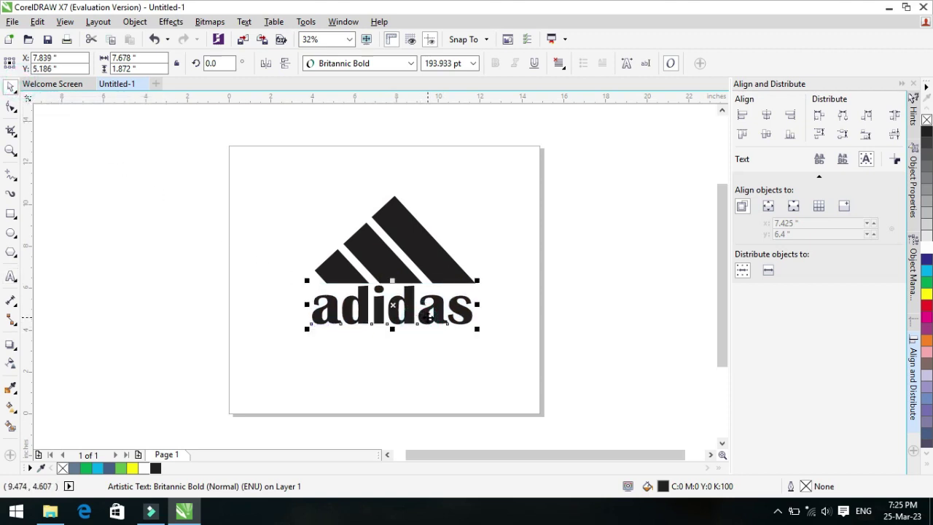
pyautogui.hotkey('ctrl', 'Right')
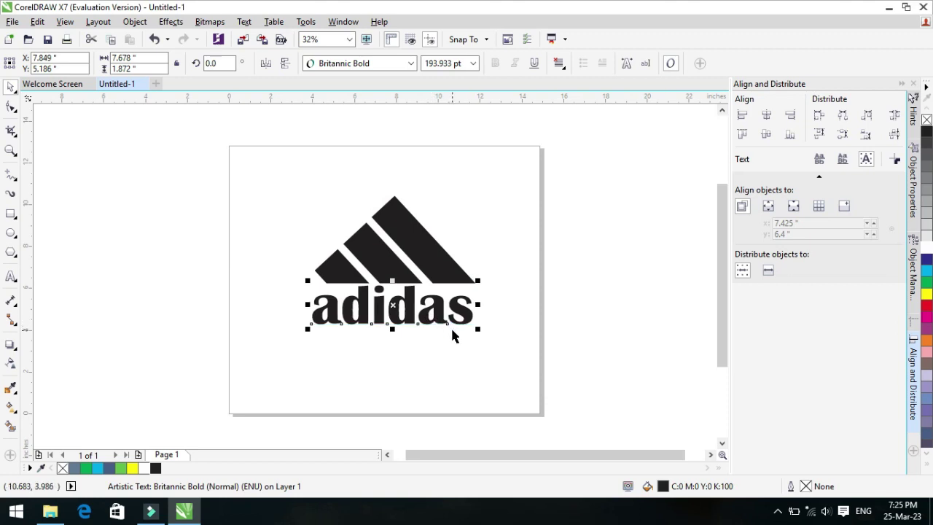
pyautogui.click(323, 210)
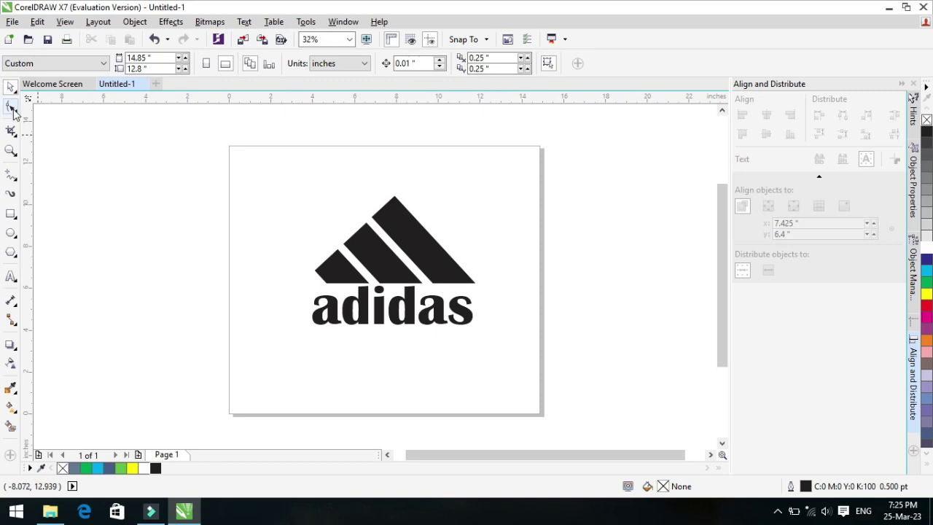
pyautogui.click(11, 150)
pyautogui.moveTo(289, 191); pyautogui.dragTo(482, 344)
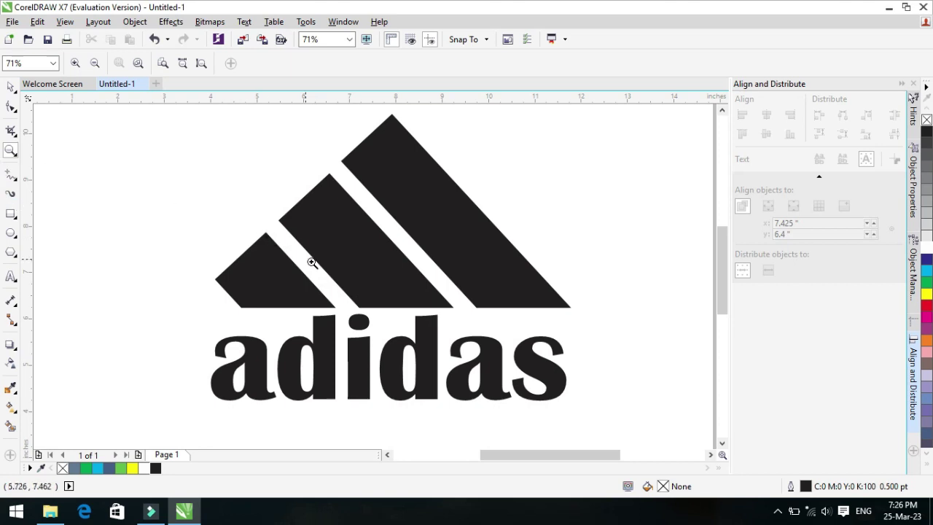
pyautogui.rightClick(391, 277)
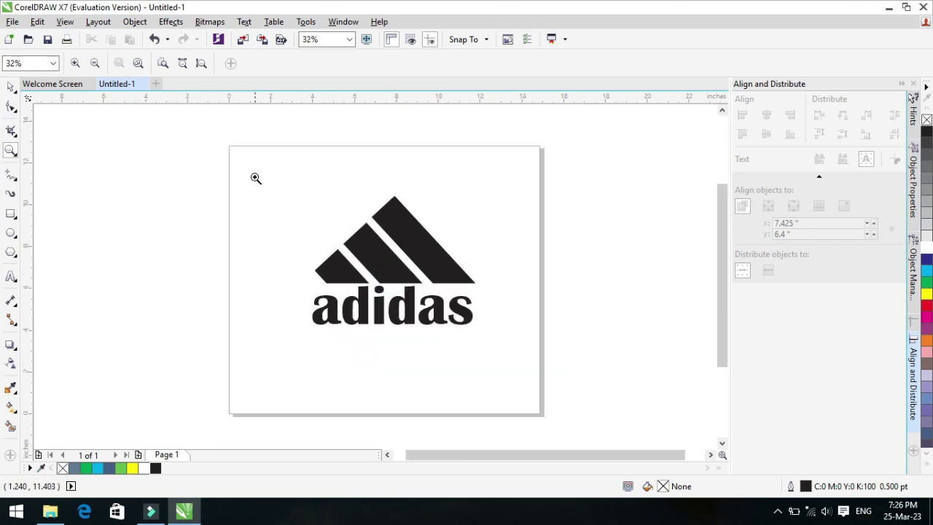
# Group the bars with the adidas text, shift the whole logo slightly left and up on the page, and deselect it.
pyautogui.click(11, 87)
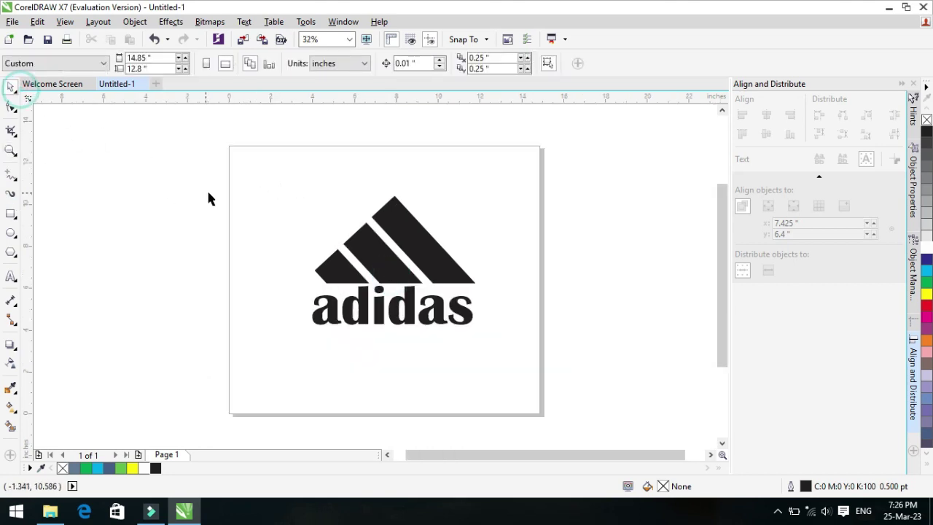
pyautogui.moveTo(271, 172); pyautogui.dragTo(532, 364)
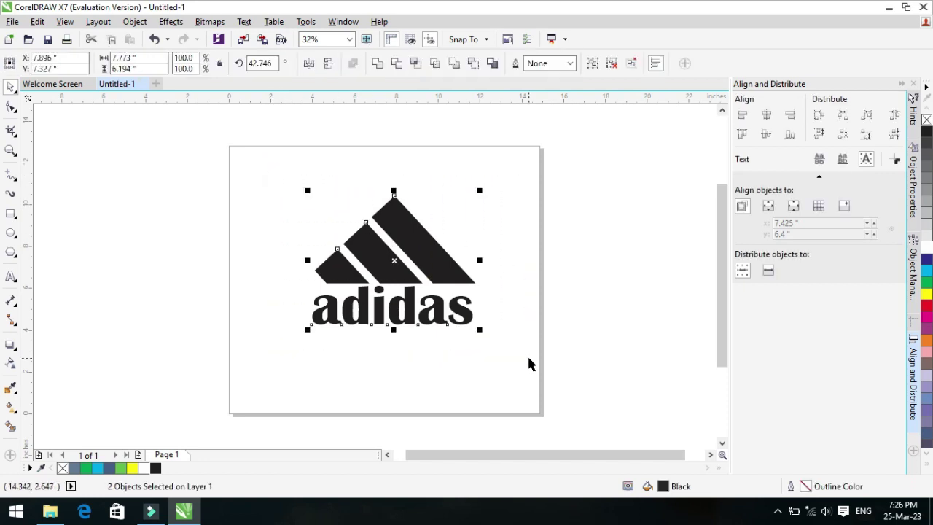
pyautogui.hotkey('ctrl', 'g')
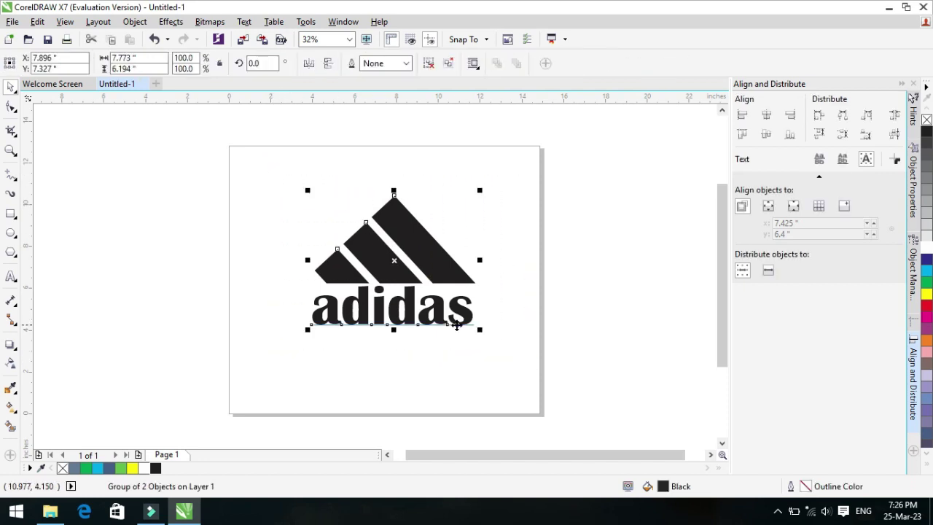
pyautogui.moveTo(430, 278); pyautogui.dragTo(403, 275)
pyautogui.click(466, 312)
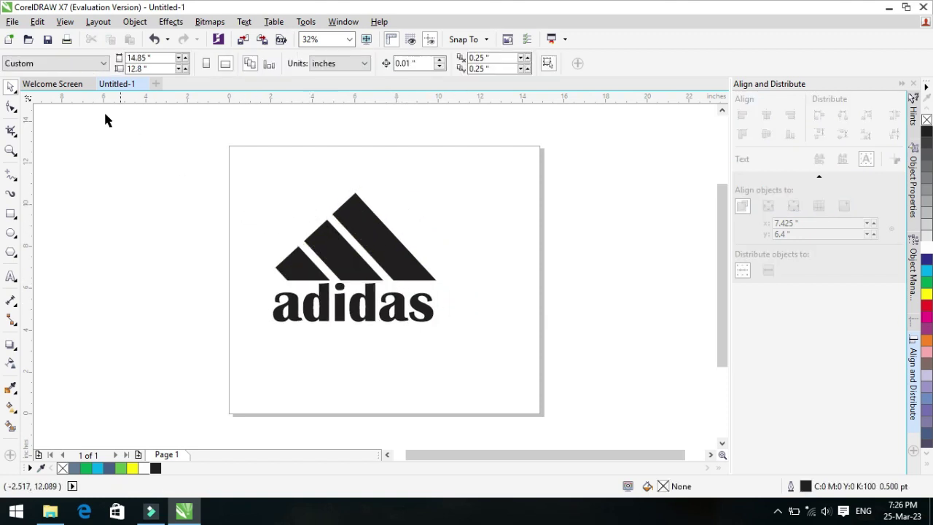
# Start exporting the drawing and name the output file adidas logo-1.jpg.
pyautogui.click(12, 21)
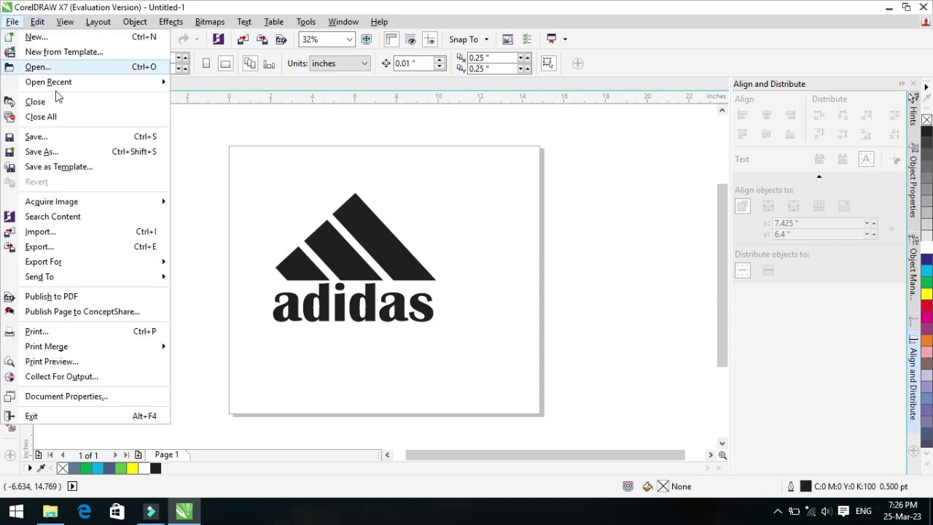
pyautogui.click(86, 246)
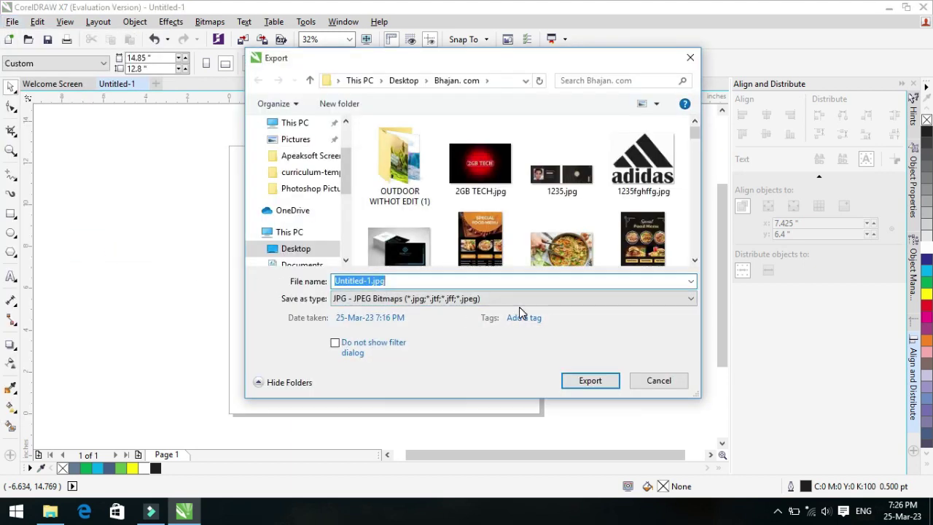
pyautogui.click(364, 281)
pyautogui.moveTo(364, 281); pyautogui.dragTo(326, 281)
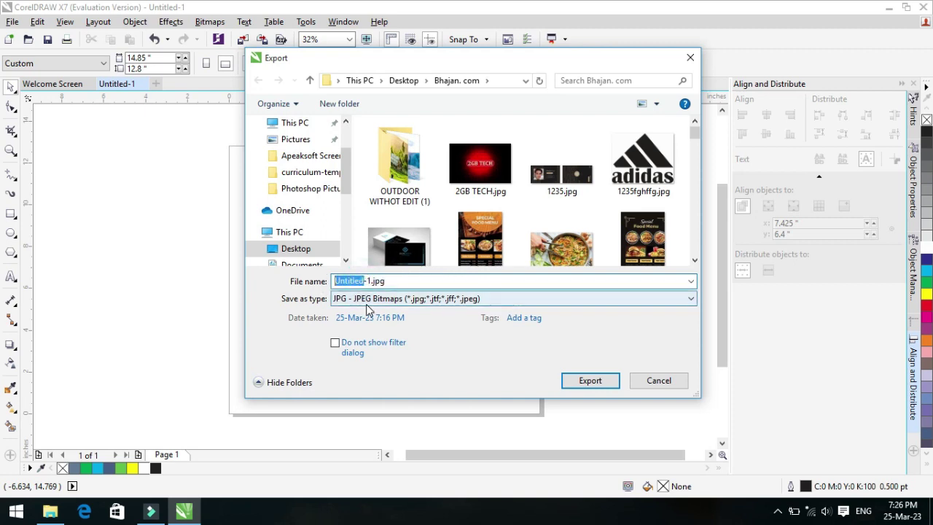
pyautogui.write('adidas logo')
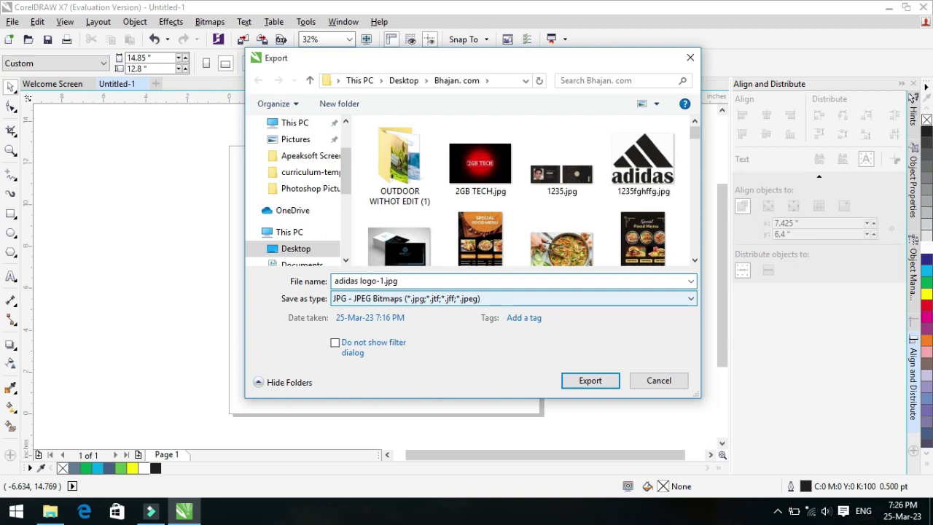
# Choose the JPG - JPEG Bitmaps format and export the logo with CMYK color and High quality at 80%.
pyautogui.click(622, 298)
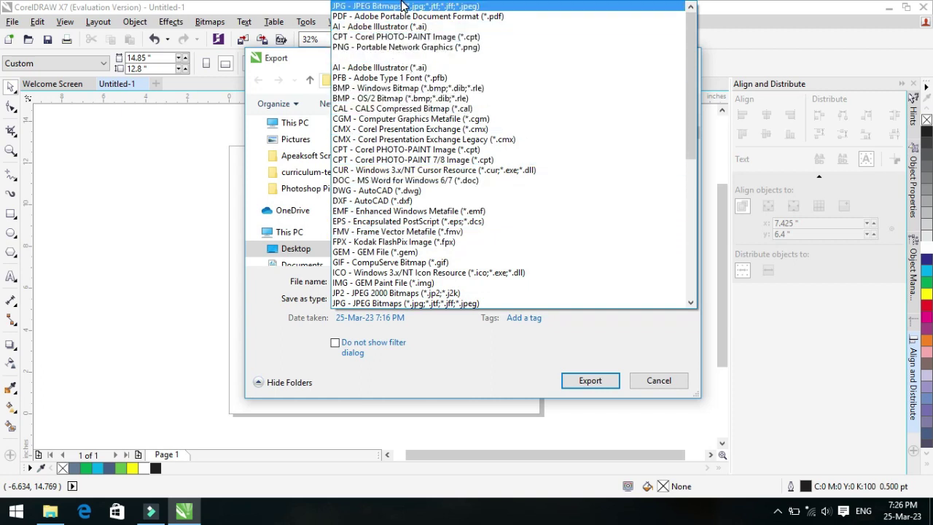
pyautogui.click(409, 303)
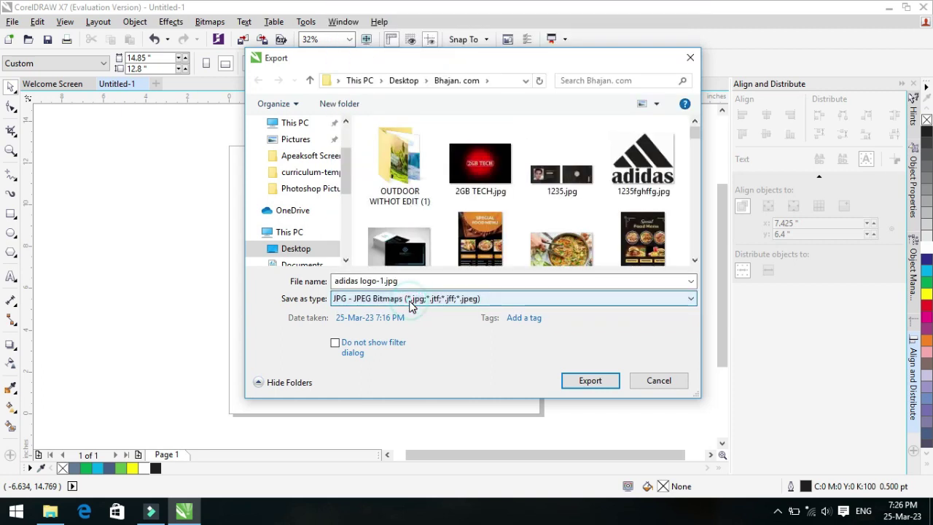
pyautogui.click(589, 384)
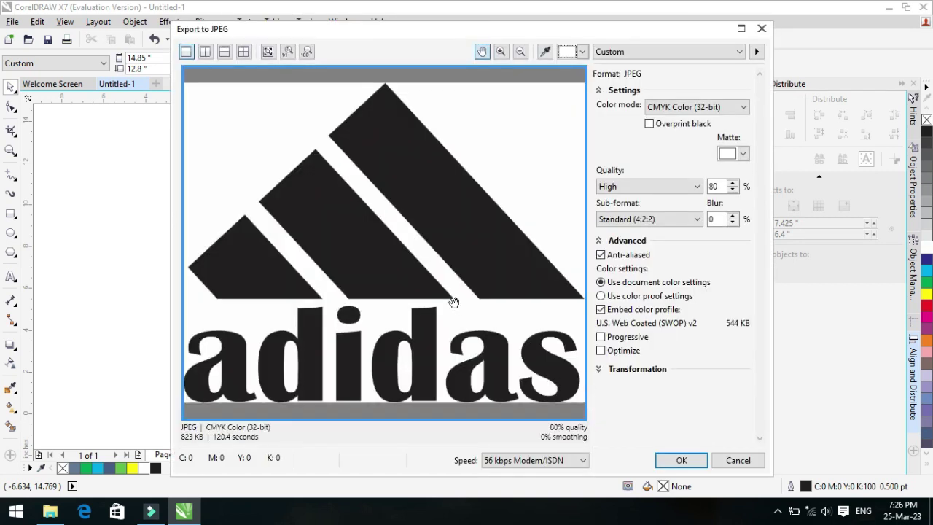
pyautogui.click(695, 464)
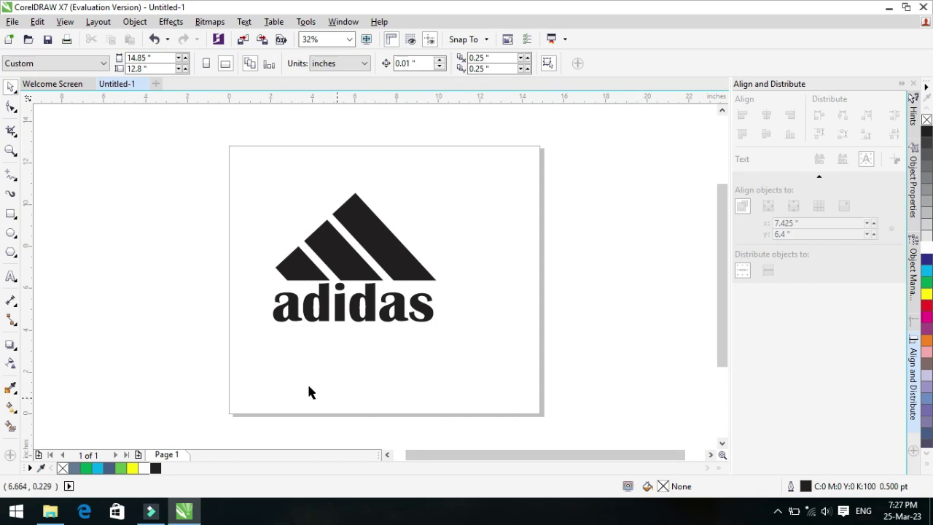
# Minimize CorelDRAW, open the export folder from the desktop, and view adidas logo-1.jpg in Photos.
pyautogui.click(888, 8)
pyautogui.rightClick(718, 75)
pyautogui.click(753, 115)
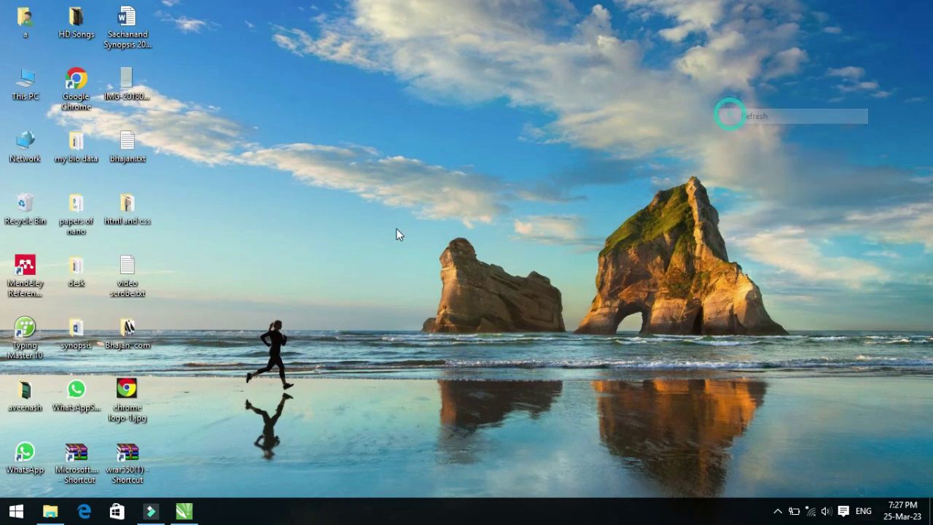
pyautogui.doubleClick(128, 337)
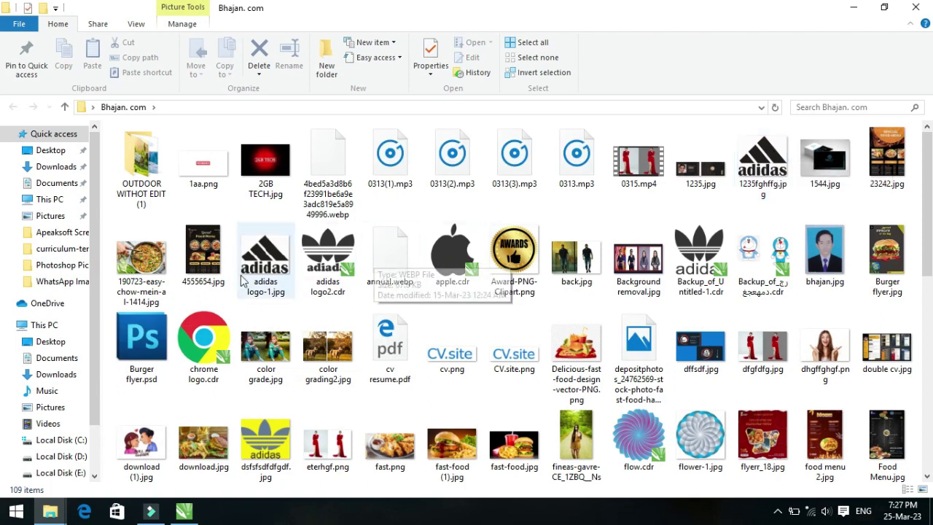
pyautogui.doubleClick(265, 256)
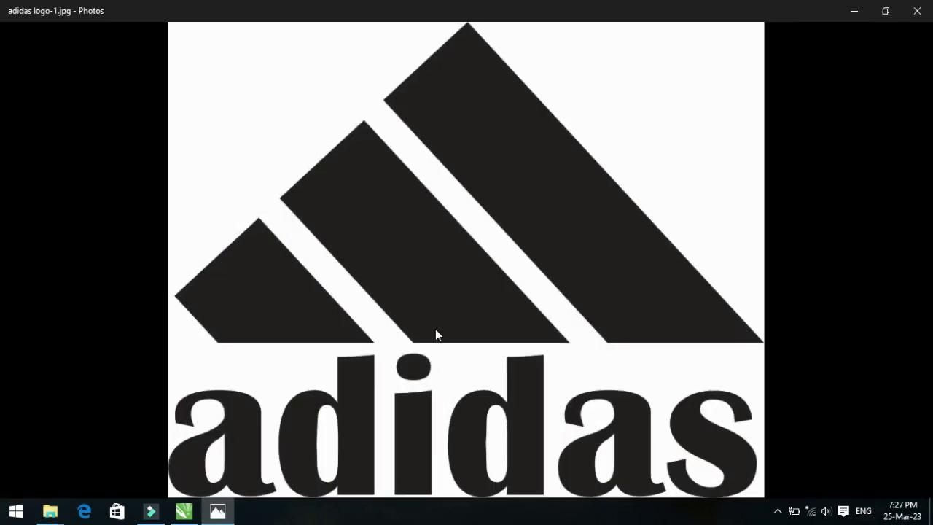
pyautogui.click(489, 348)
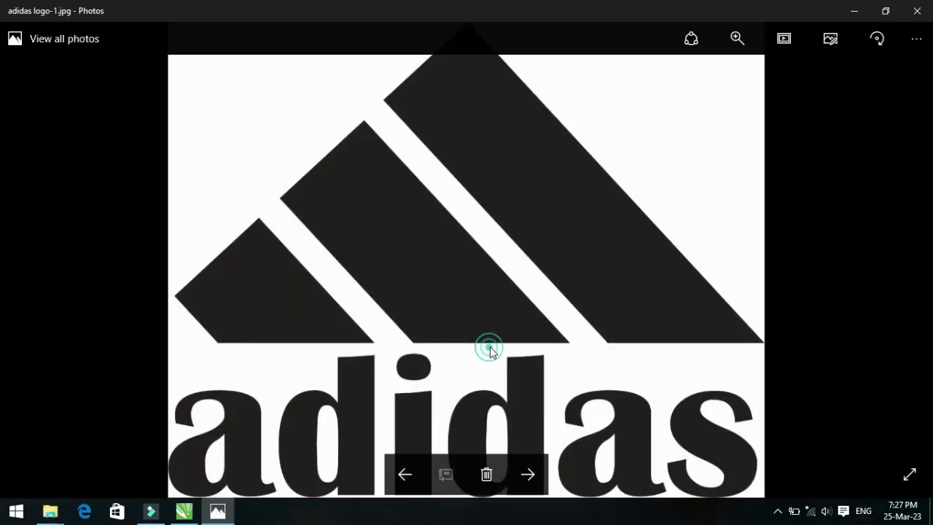
pyautogui.click(476, 304)
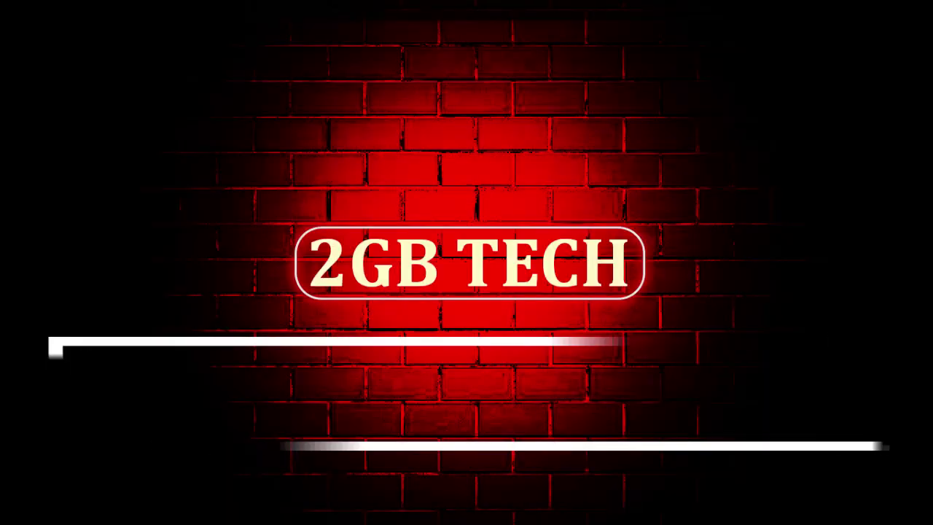